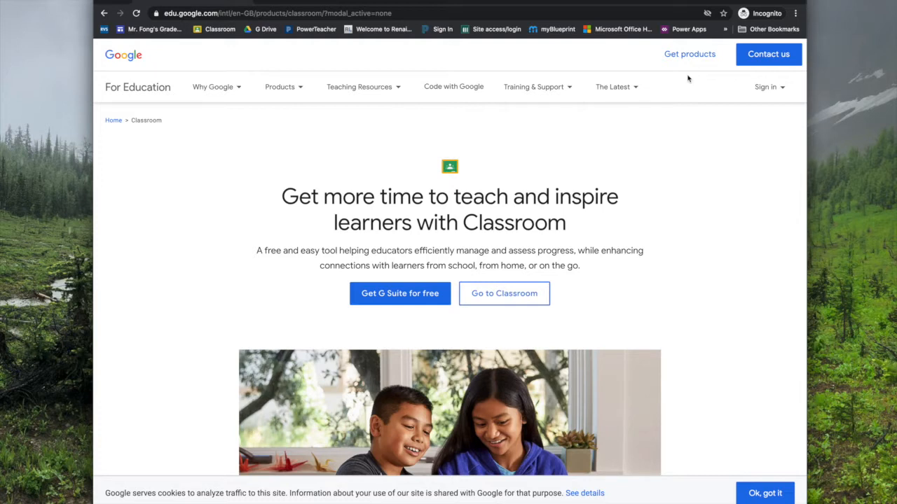
Sign in to Google Classroom with the school account email and password
{"action": "left_click", "coordinate": [766, 87]}
{"action": "left_click", "coordinate": [742, 121]}
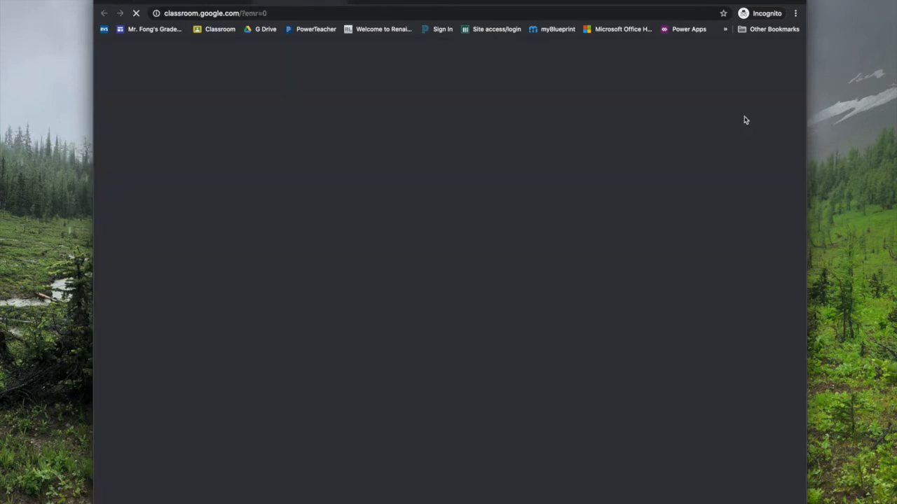
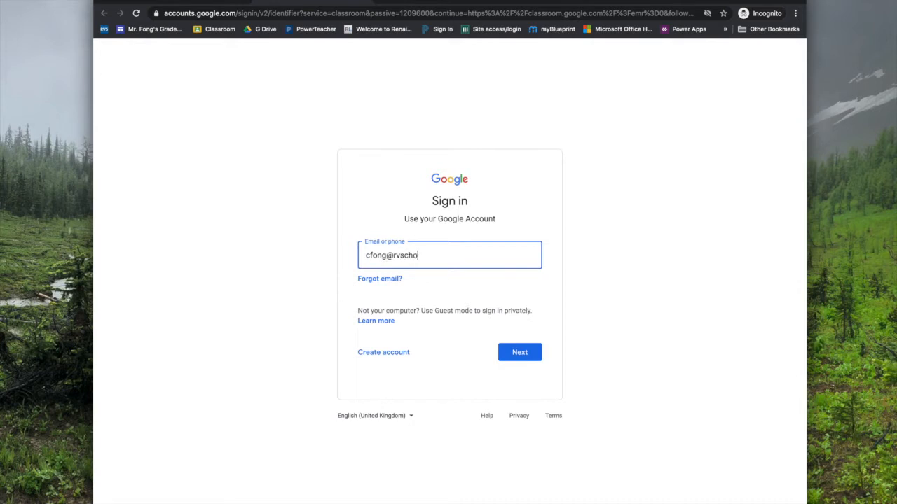
{"action": "key", "text": "Return"}
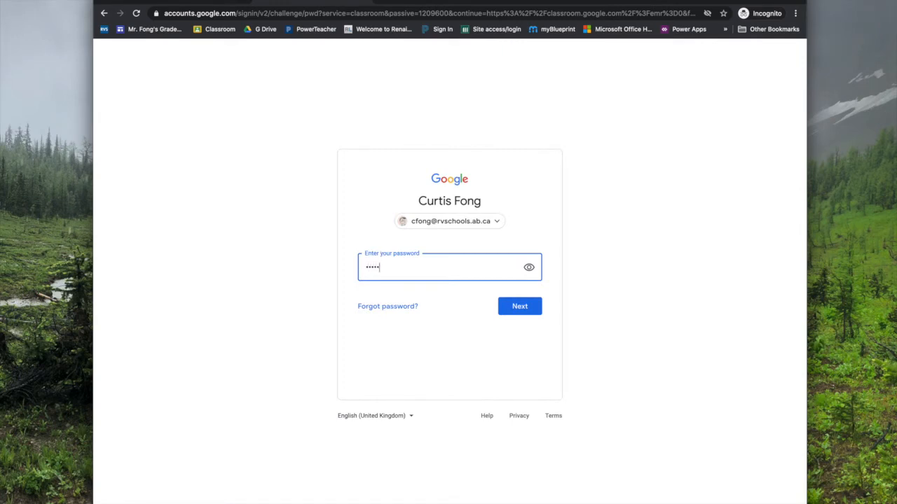
{"action": "key", "text": "Return"}
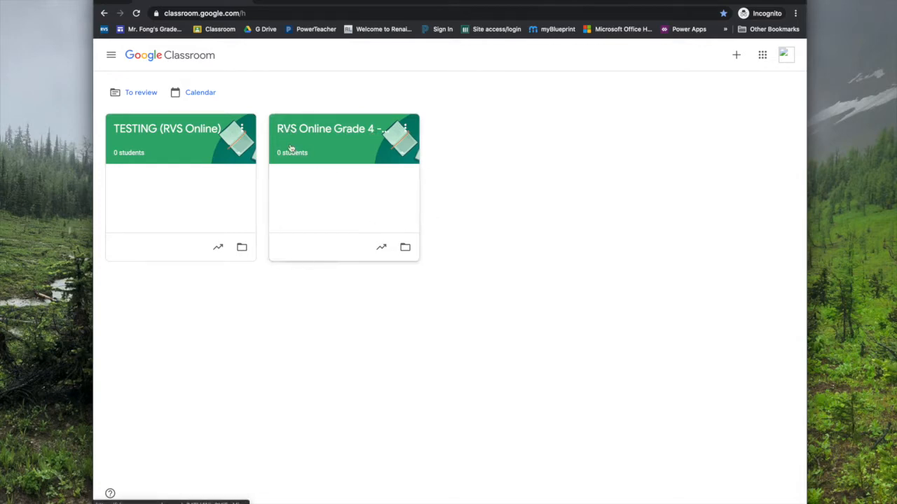
Open the TESTING (RVS Online) class and go to its Classwork page
{"action": "left_click", "coordinate": [163, 129]}
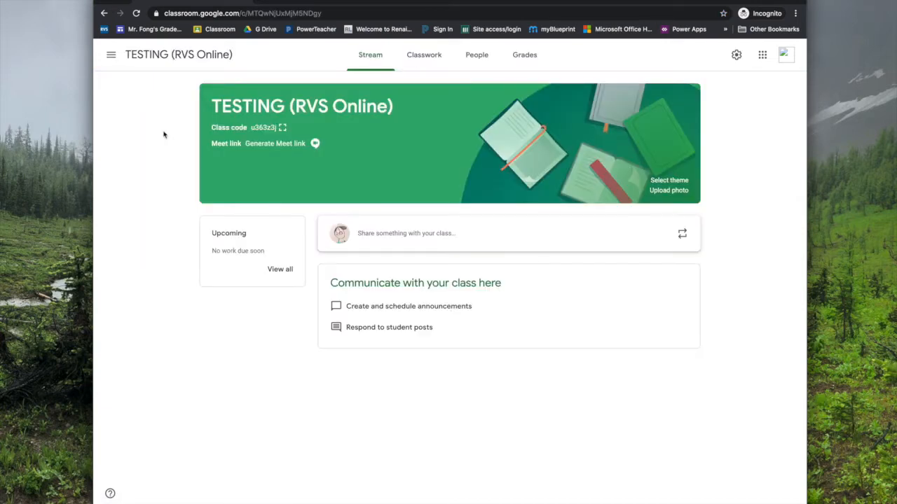
{"action": "left_click", "coordinate": [396, 235]}
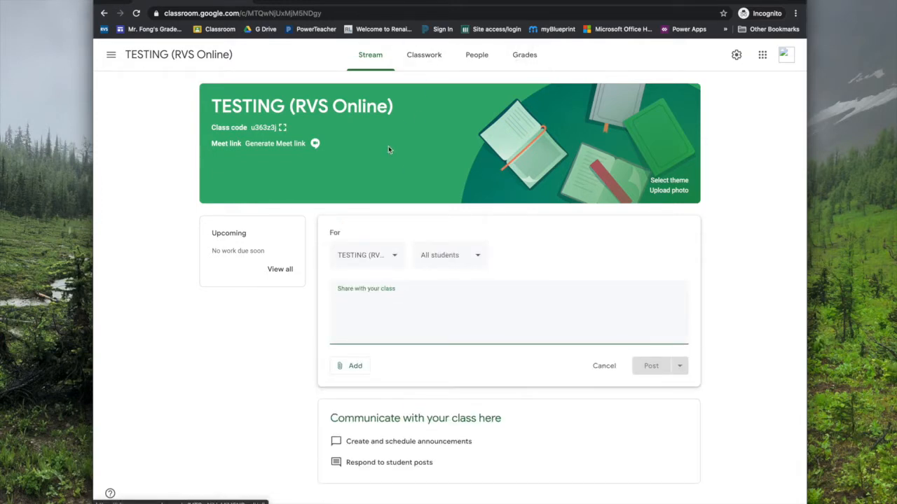
{"action": "left_click", "coordinate": [425, 63]}
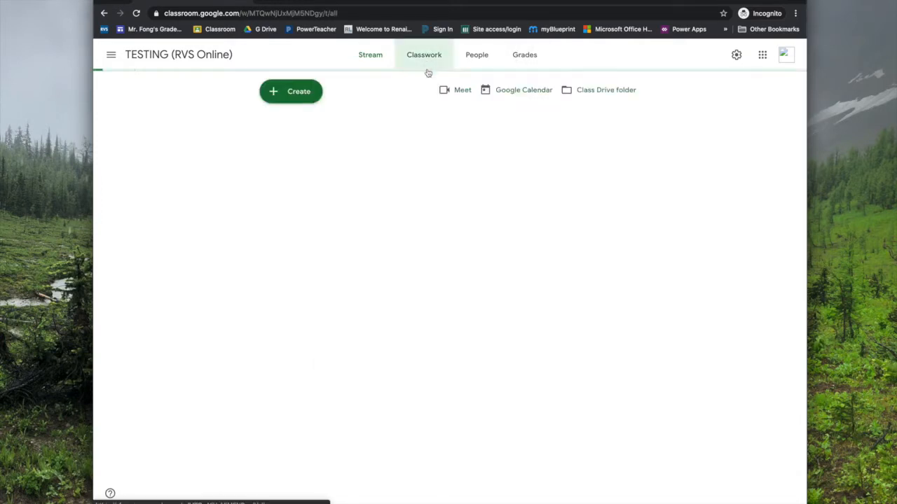
{"action": "left_click", "coordinate": [268, 88]}
Start a new assignment titled 'TEST ASSIGNMENT' with instructions 'DUE ON WEDNESDAY'
{"action": "left_click", "coordinate": [308, 133]}
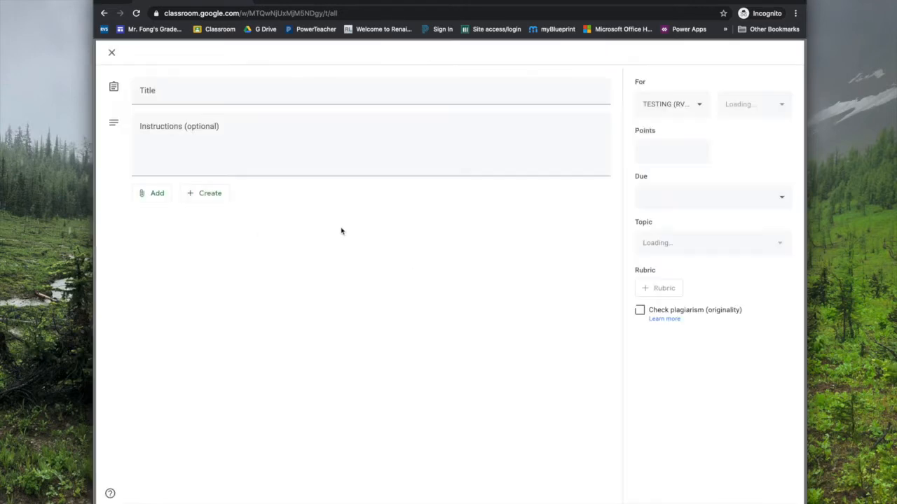
{"action": "type", "text": "TEST ASSIGNMENT"}
{"action": "key", "text": "Tab"}
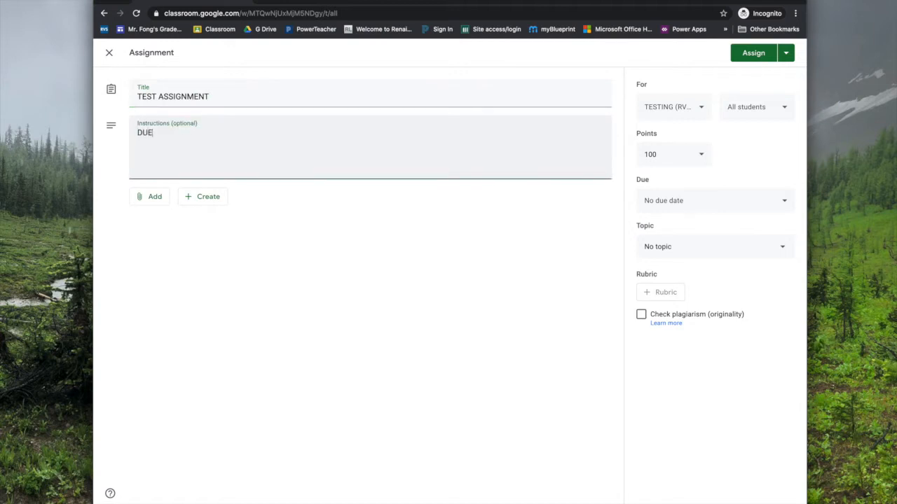
{"action": "type", "text": "DUE ON WEDNESDAY"}
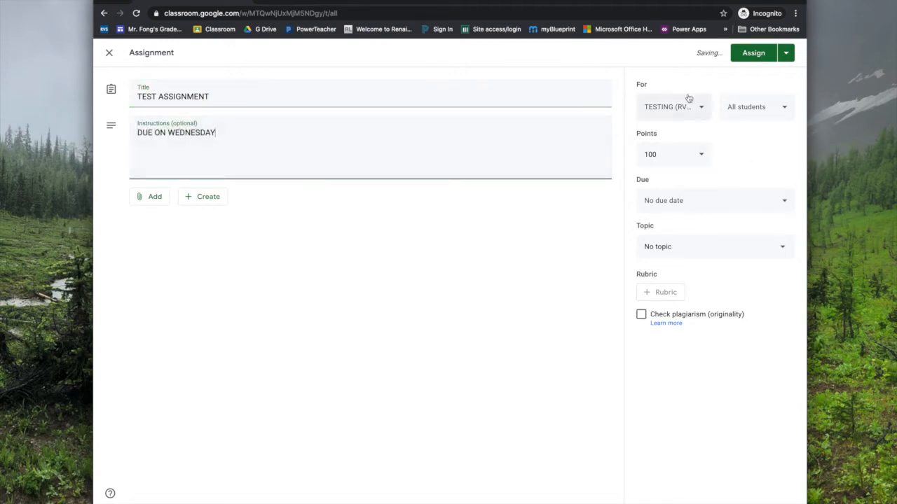
Set the assignment's due date to Sep 9, 2020 at 9:00 AM
{"action": "left_click", "coordinate": [702, 200]}
{"action": "left_click", "coordinate": [704, 250]}
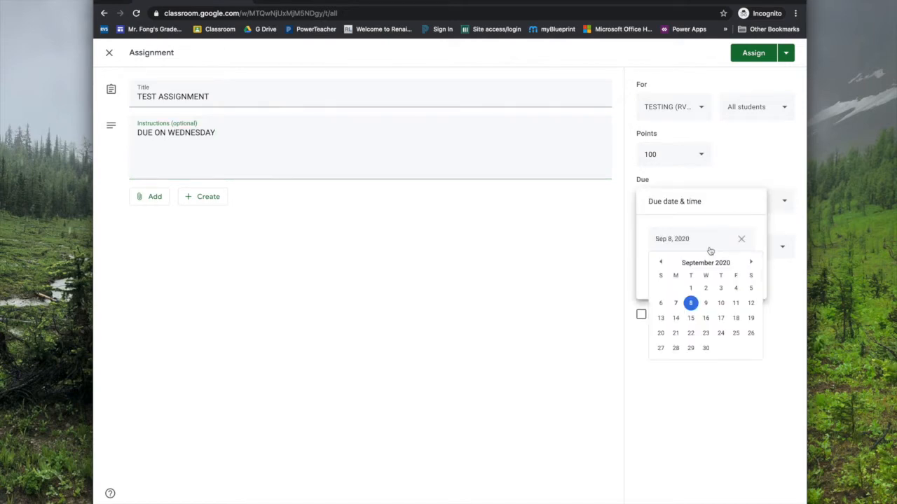
{"action": "left_click", "coordinate": [705, 303]}
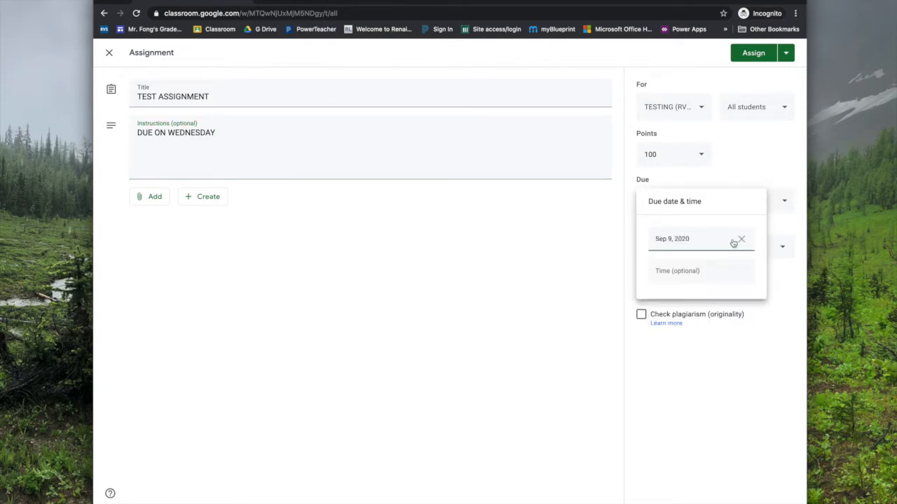
{"action": "left_click", "coordinate": [692, 273]}
{"action": "left_click", "coordinate": [740, 272]}
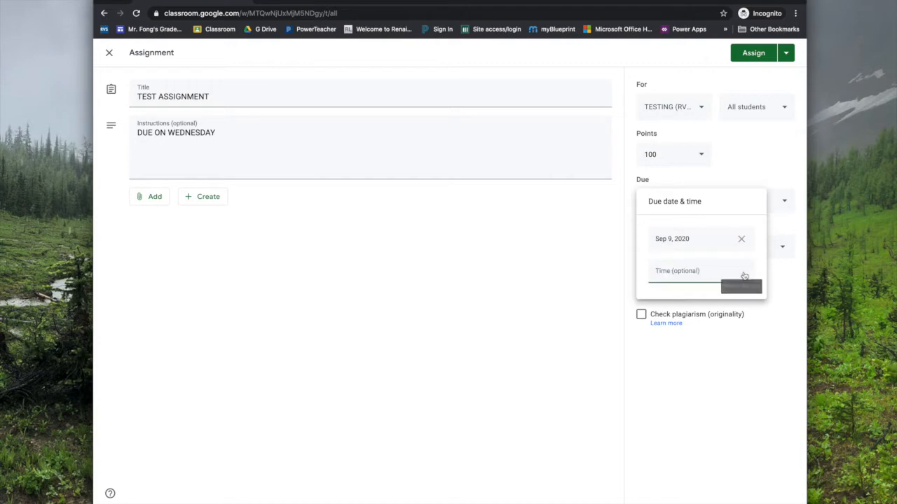
{"action": "left_click", "coordinate": [728, 274]}
{"action": "key", "text": "Down"}
{"action": "left_click", "coordinate": [686, 273]}
{"action": "type", "text": "9:00 AM"}
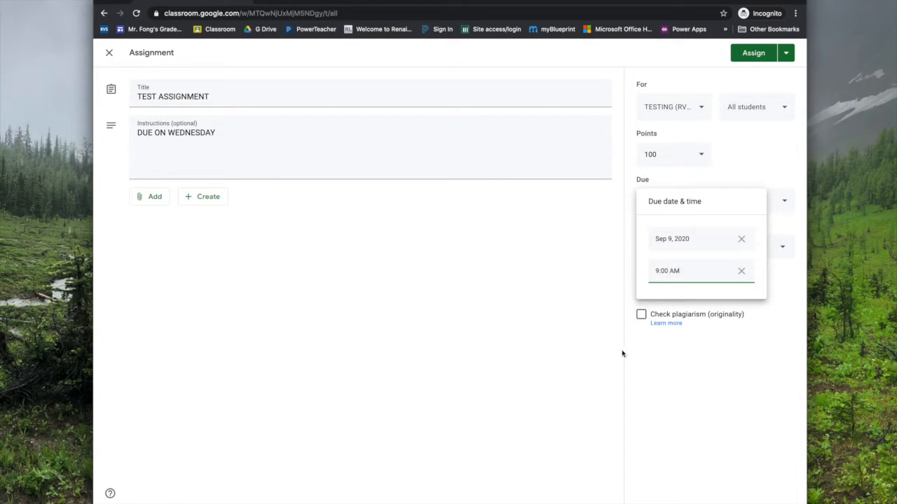
{"action": "left_click", "coordinate": [729, 348]}
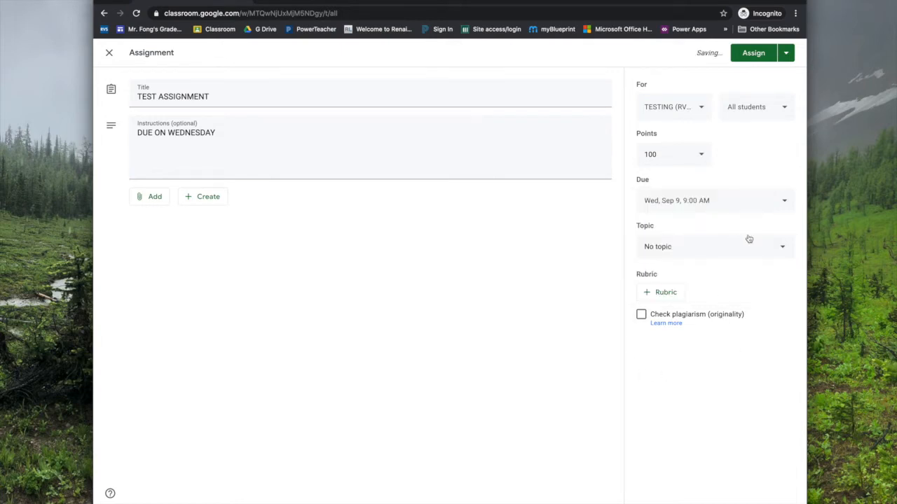
Leave the assignment without a topic and assign it to the class
{"action": "left_click", "coordinate": [697, 248]}
{"action": "left_click", "coordinate": [722, 178]}
{"action": "left_click", "coordinate": [756, 54]}
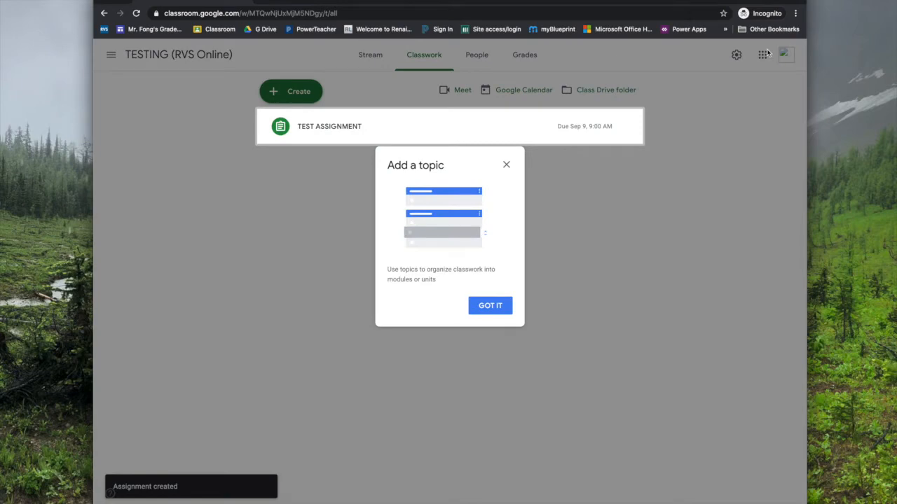
Close the Add a topic tip, glance at the Stream, and return to Classwork
{"action": "left_click", "coordinate": [507, 165]}
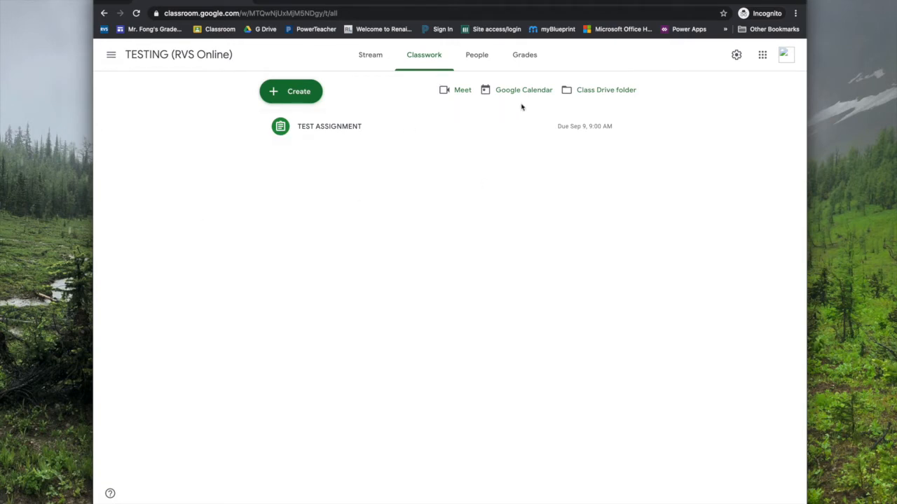
{"action": "left_click", "coordinate": [370, 55]}
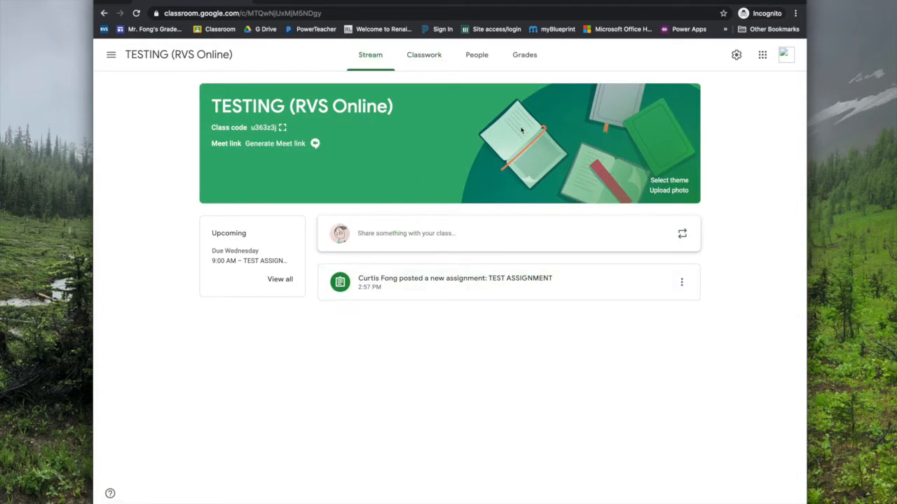
{"action": "left_click", "coordinate": [447, 65]}
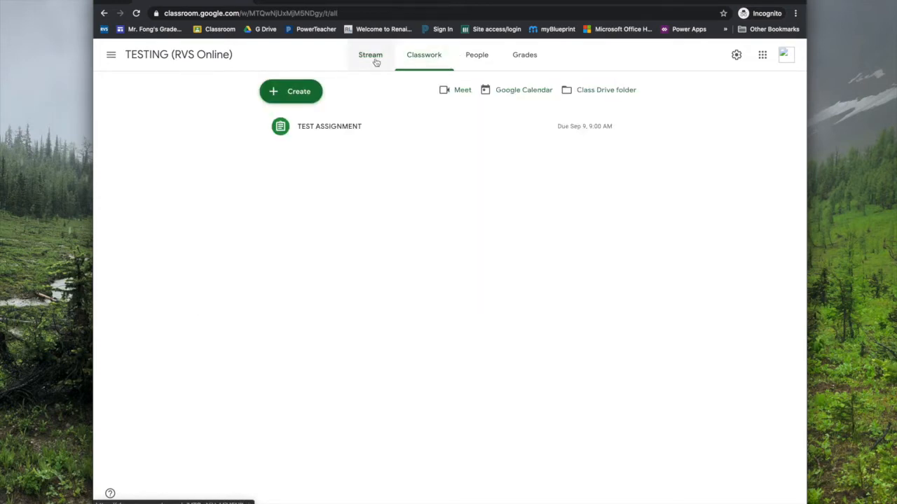
Open Google Calendar and display only the TESTING (RVS Online) calendar
{"action": "left_click", "coordinate": [514, 95]}
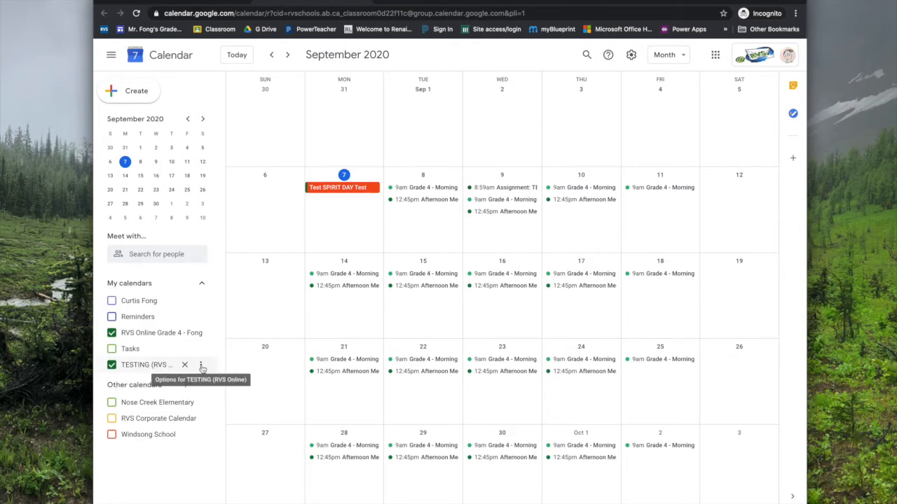
{"action": "left_click", "coordinate": [201, 366]}
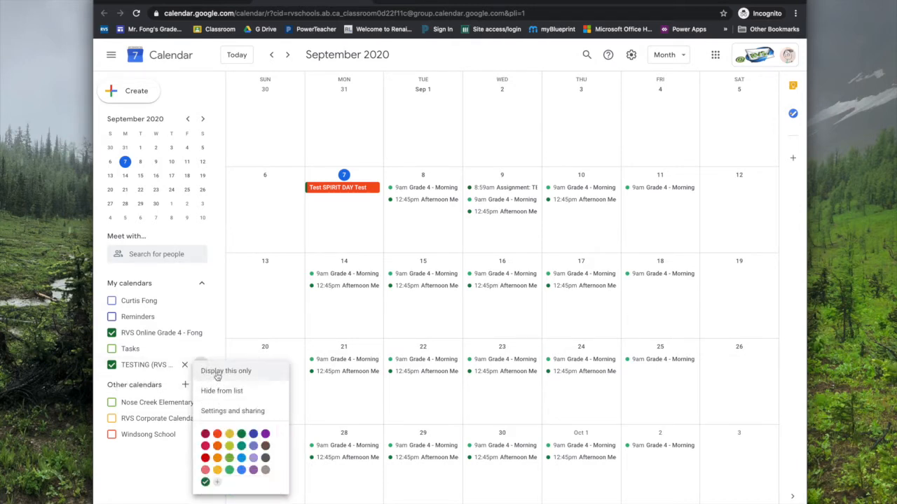
{"action": "left_click", "coordinate": [217, 374]}
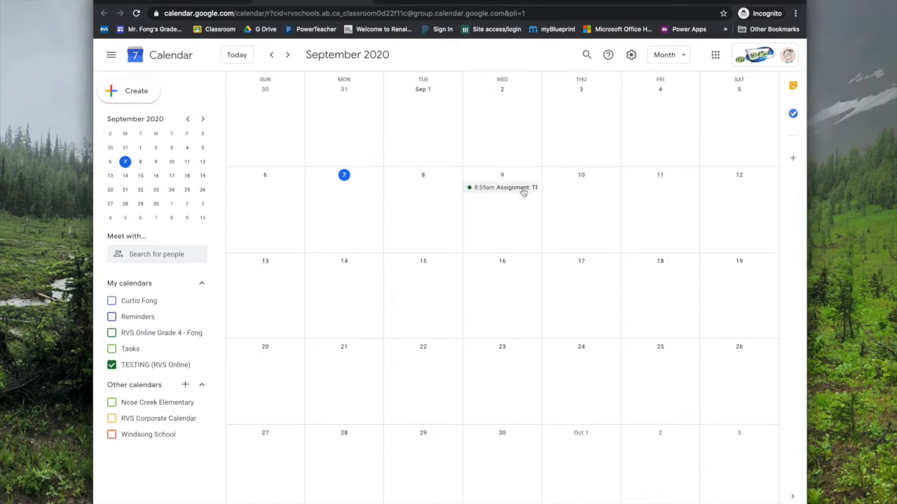
Review the Sep 9 assignment event, then start an all-day event on Friday Sep 11
{"action": "left_click", "coordinate": [523, 192]}
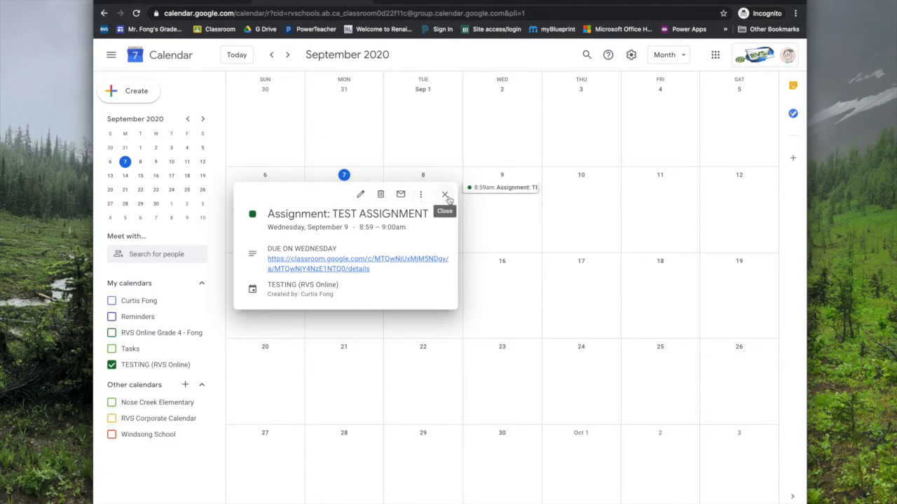
{"action": "left_click", "coordinate": [445, 197]}
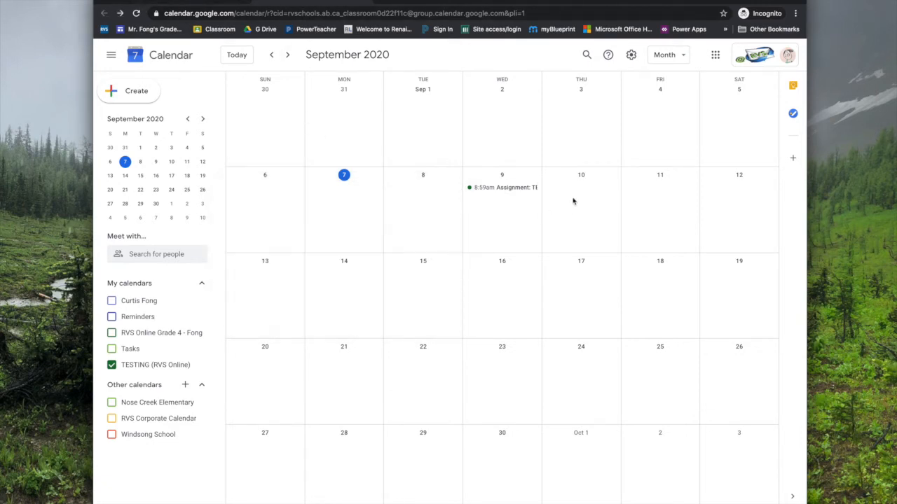
{"action": "left_click", "coordinate": [649, 200]}
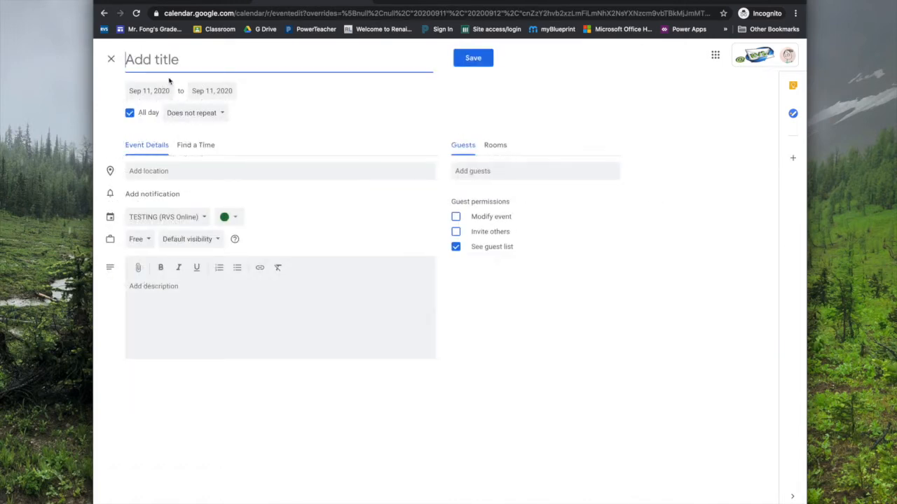
Save the 'Spirit Day' event in Banana yellow on the TESTING calendar with a hat note
{"action": "type", "text": "Spirit Day"}
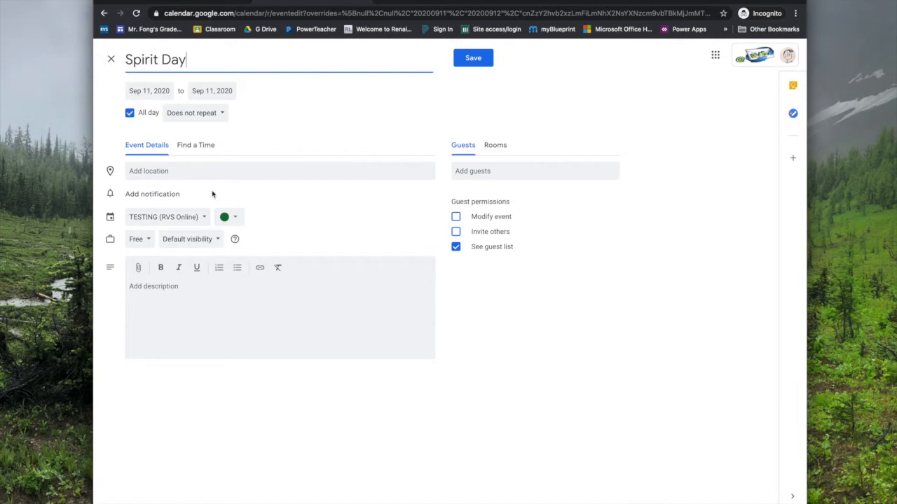
{"action": "left_click", "coordinate": [235, 216]}
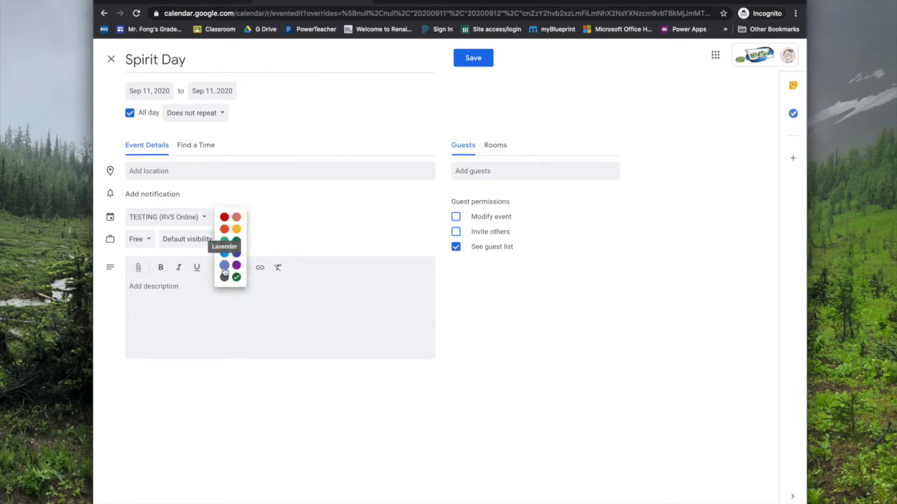
{"action": "left_click", "coordinate": [236, 230]}
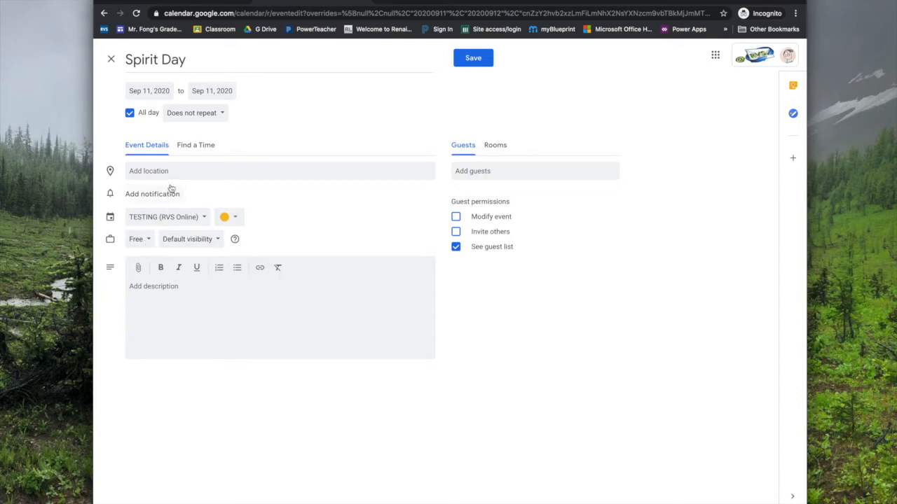
{"action": "left_click", "coordinate": [205, 222]}
{"action": "left_click", "coordinate": [201, 219]}
{"action": "type", "text": "Our"}
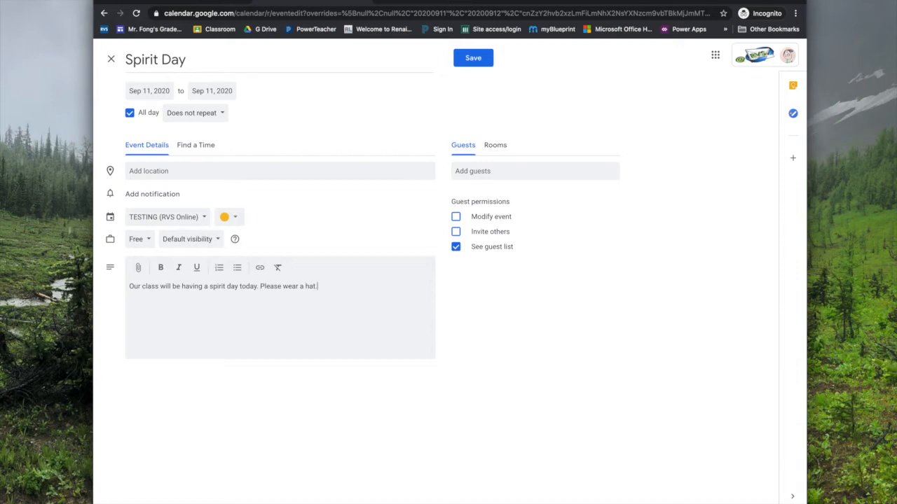
{"action": "left_click", "coordinate": [483, 61]}
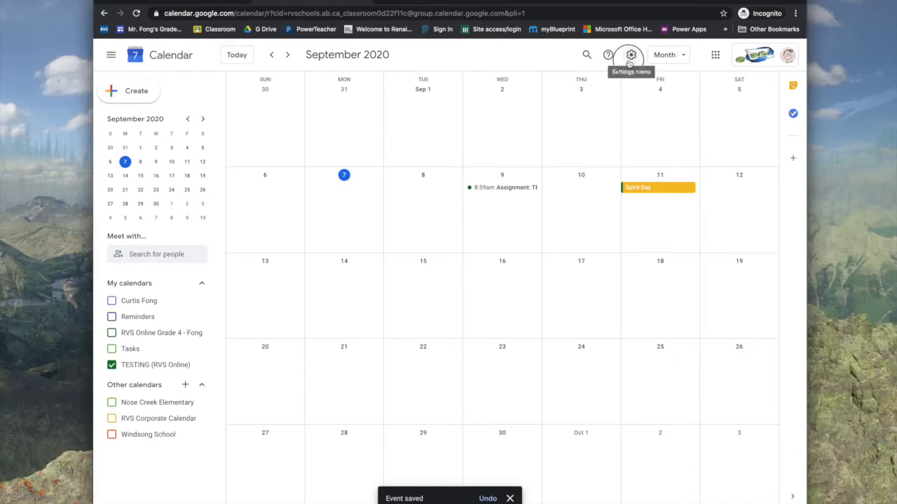
{"action": "left_click", "coordinate": [630, 56]}
Make the TESTING (RVS Online) calendar public with all event details visible
{"action": "left_click", "coordinate": [634, 84]}
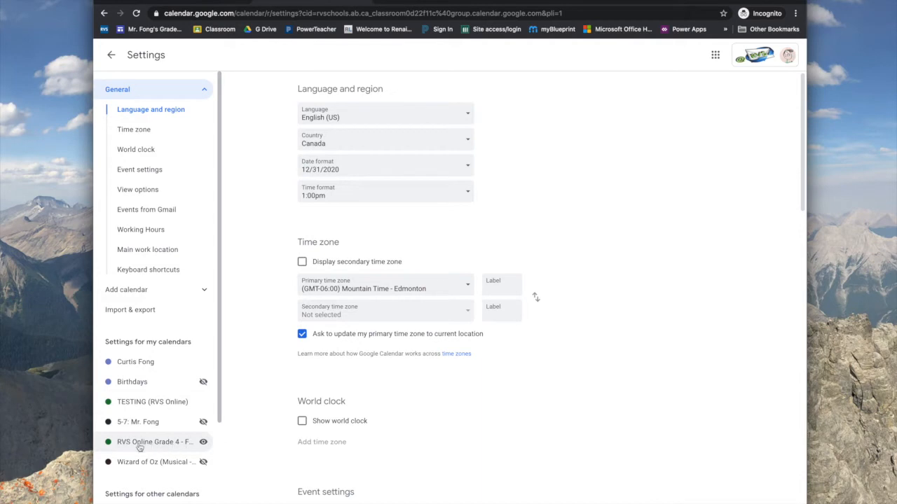
{"action": "left_click", "coordinate": [148, 404]}
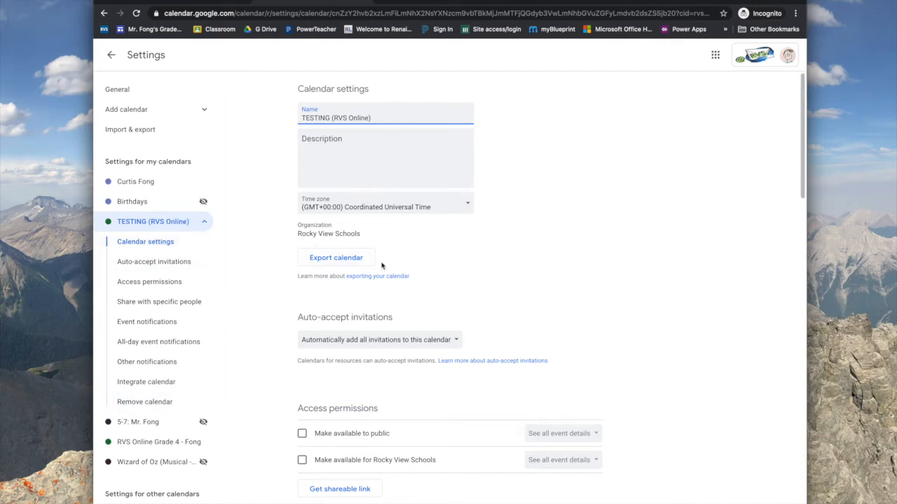
{"action": "scroll", "coordinate": [380, 266], "scroll_direction": "down", "scroll_amount": 2}
{"action": "scroll", "coordinate": [382, 265], "scroll_direction": "down", "scroll_amount": 3}
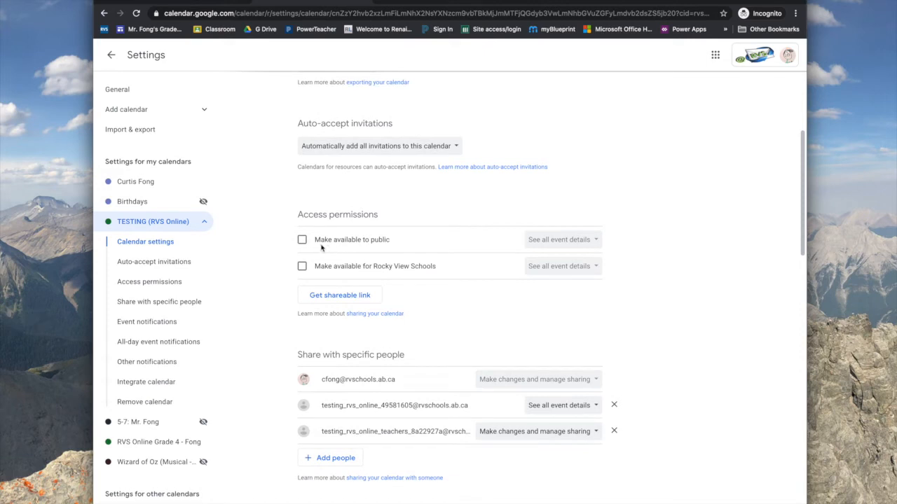
{"action": "left_click", "coordinate": [302, 240]}
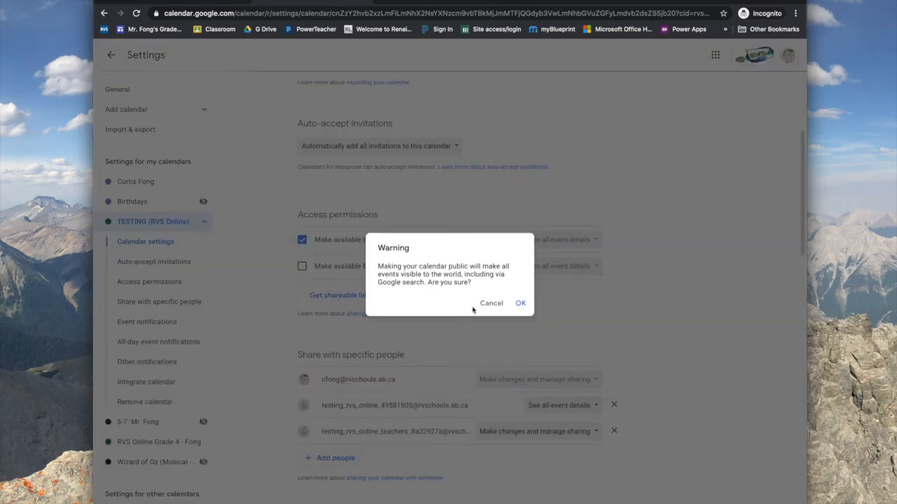
{"action": "left_click", "coordinate": [520, 303]}
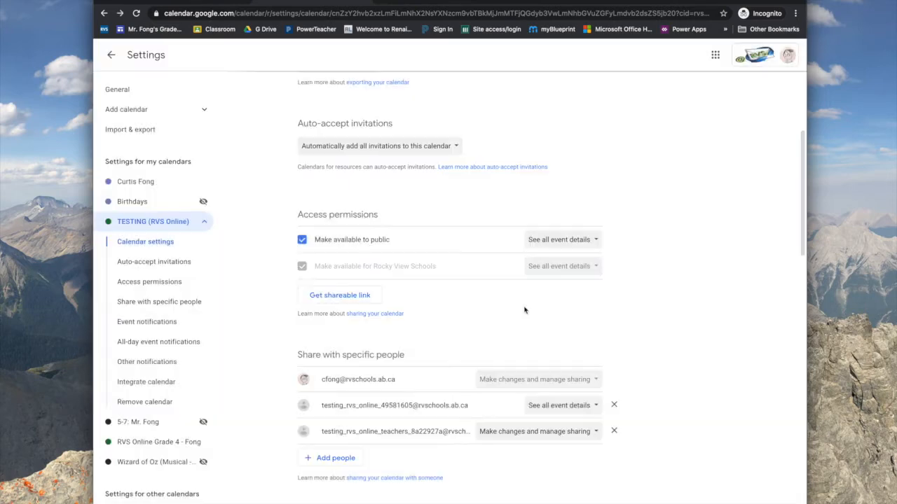
{"action": "left_click", "coordinate": [589, 245]}
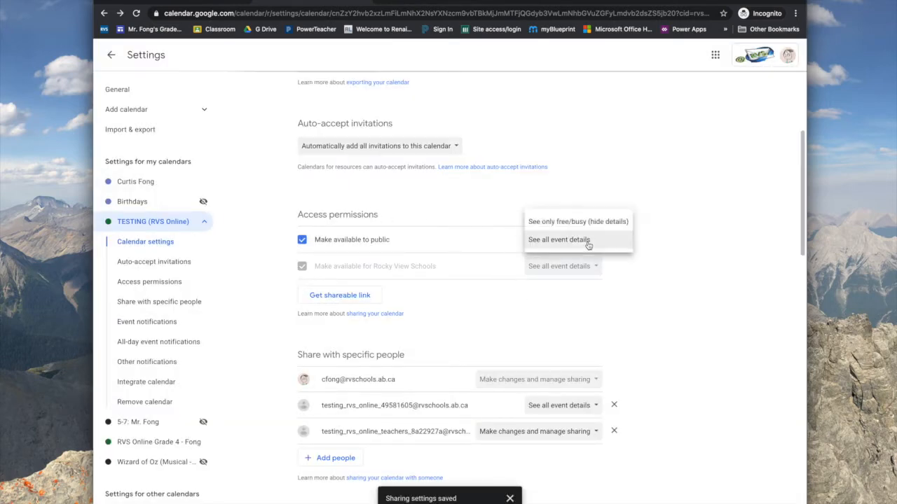
{"action": "left_click", "coordinate": [498, 244]}
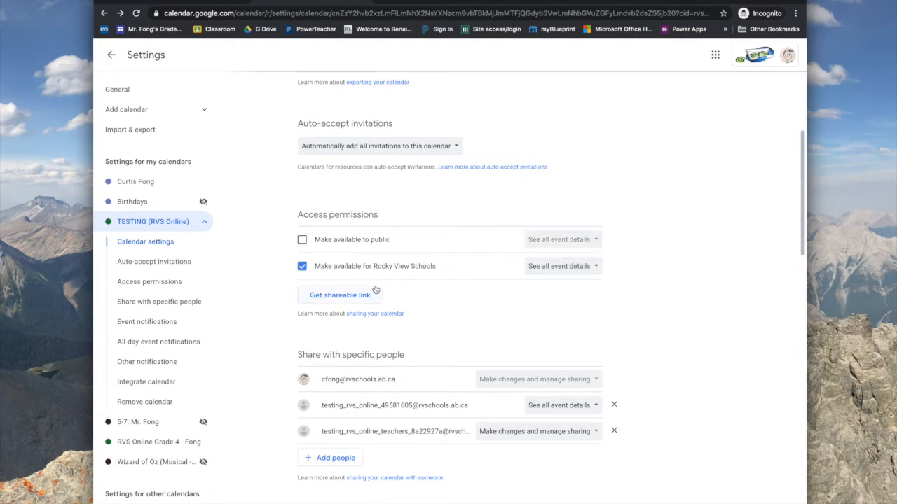
{"action": "left_click", "coordinate": [303, 240]}
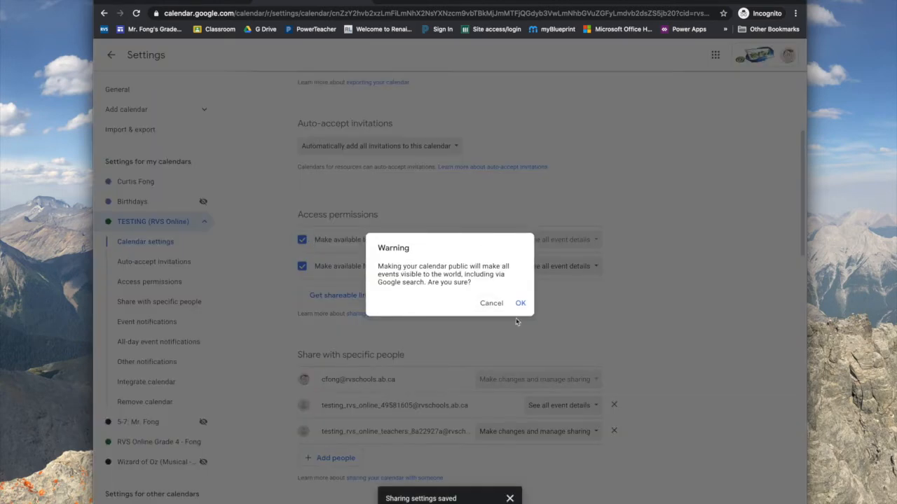
{"action": "key", "text": "Return"}
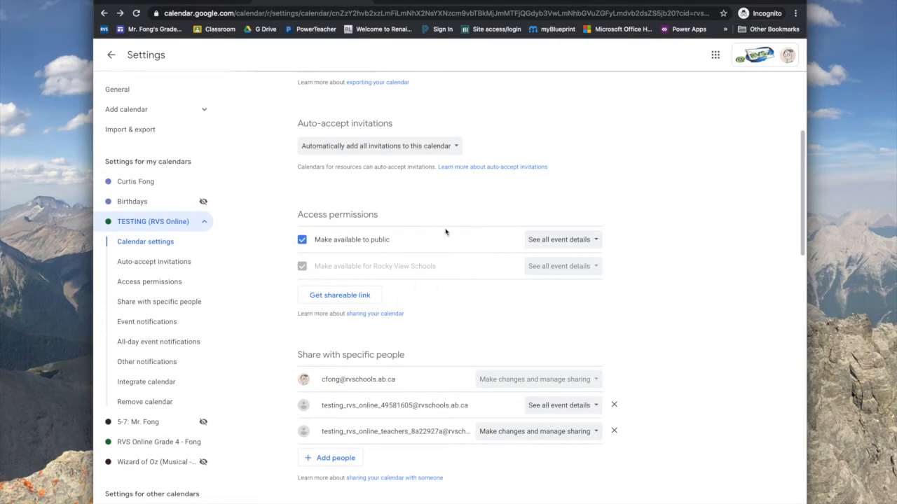
Copy the TESTING (RVS Online) calendar's shareable link
{"action": "left_click", "coordinate": [345, 297]}
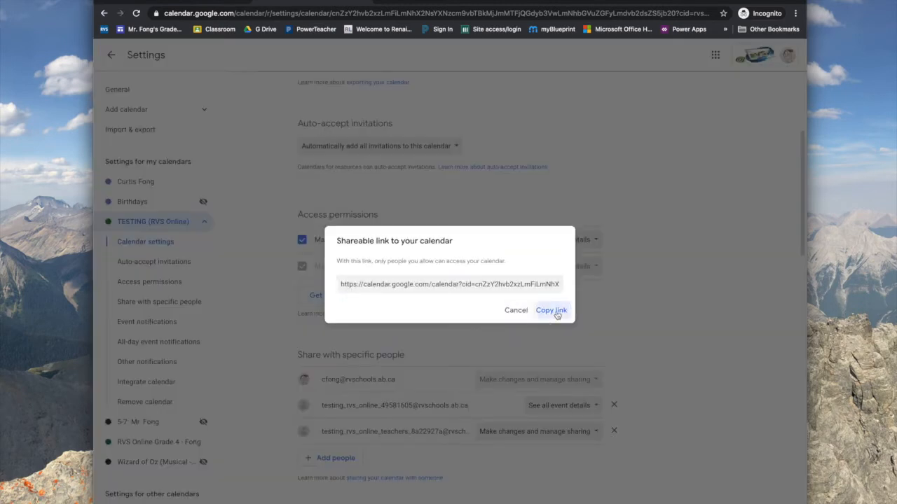
{"action": "left_click", "coordinate": [556, 315]}
{"action": "left_click", "coordinate": [514, 310]}
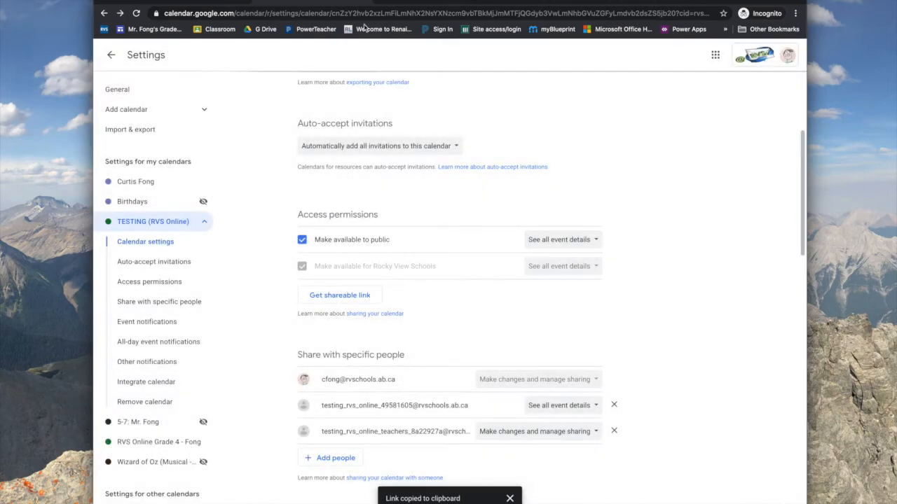
Open the class site file from Drive's Grade 4 Online Learning > TESTING and Beta Environment folder
{"action": "left_click", "coordinate": [266, 30]}
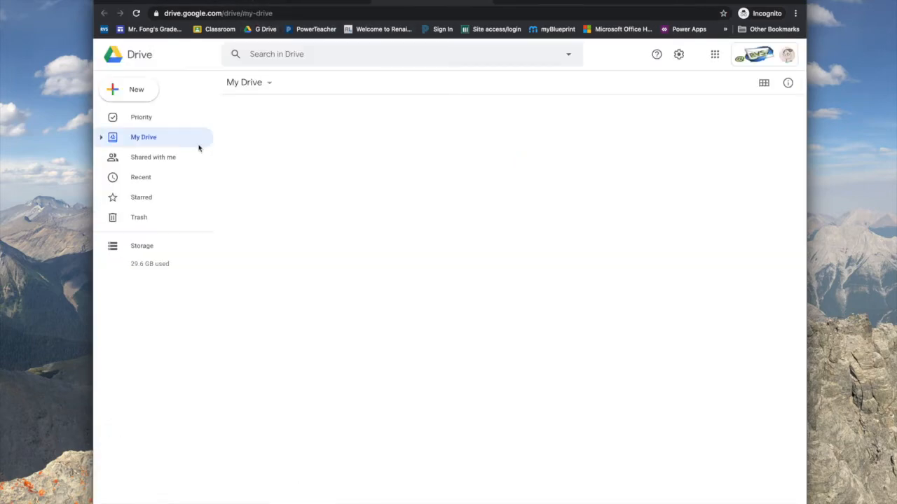
{"action": "double_click", "coordinate": [280, 259]}
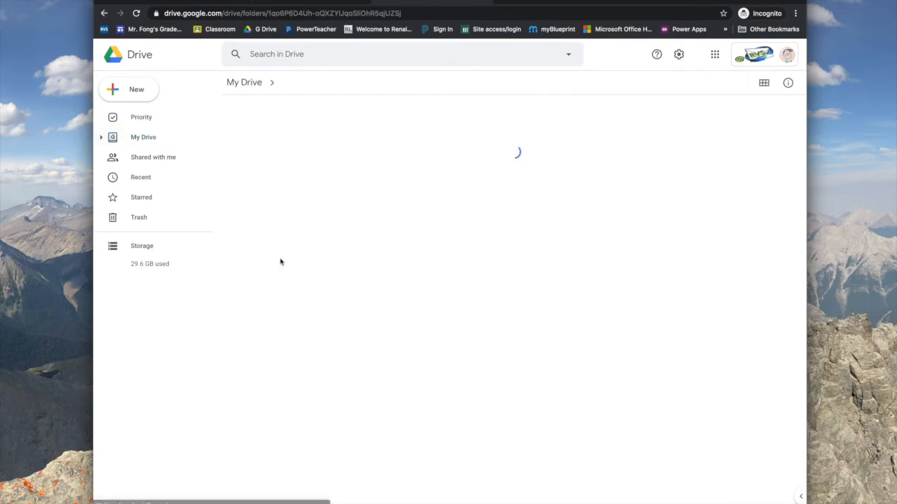
{"action": "double_click", "coordinate": [336, 133]}
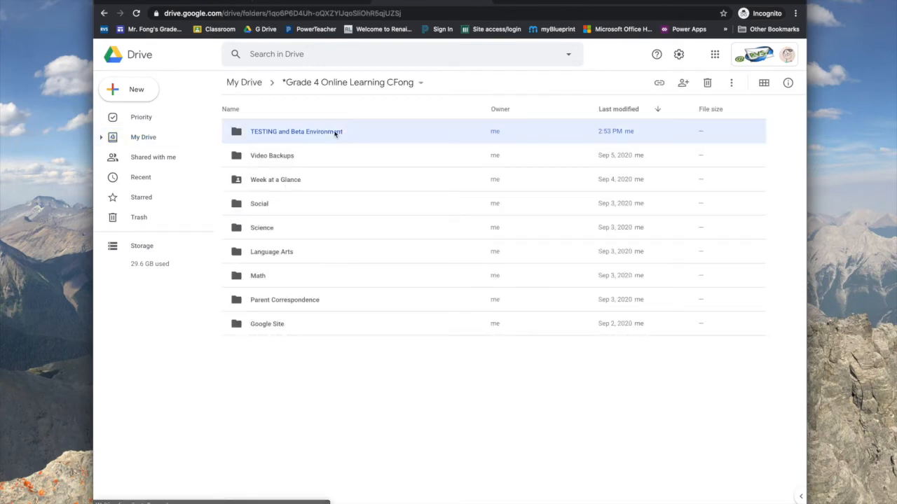
{"action": "double_click", "coordinate": [379, 132]}
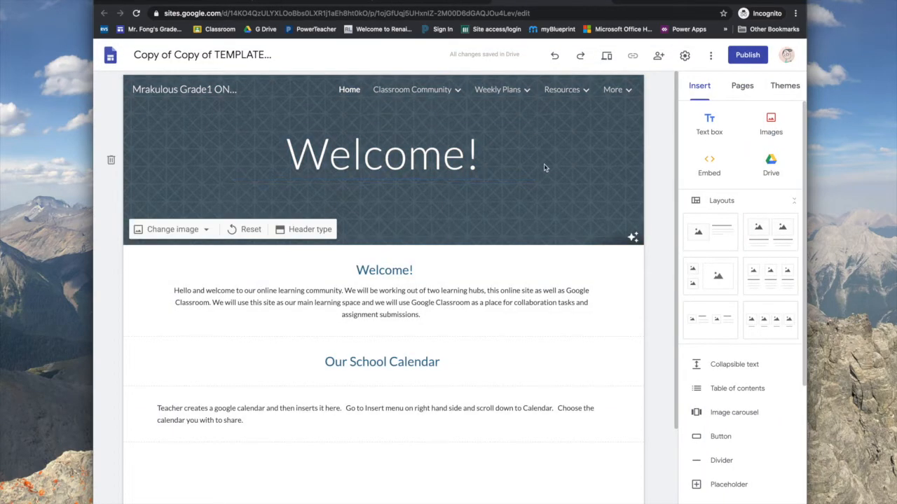
Rename the 'Our School Calendar' heading to 'Our Class Calendar'
{"action": "mouse_move", "coordinate": [461, 93]}
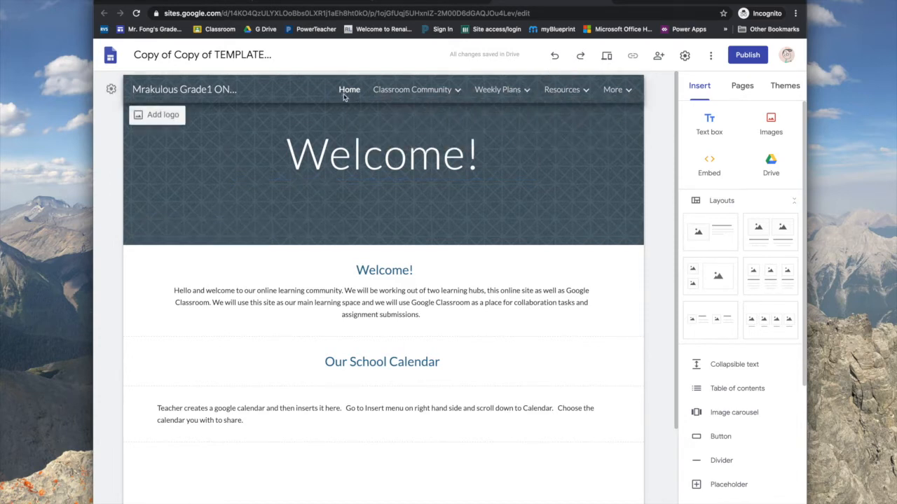
{"action": "scroll", "coordinate": [371, 294], "scroll_direction": "down", "scroll_amount": 2}
{"action": "left_click", "coordinate": [378, 289]}
{"action": "triple_click", "coordinate": [379, 289]}
{"action": "key", "text": "BackSpace"}
{"action": "type", "text": "Our Class Calendar"}
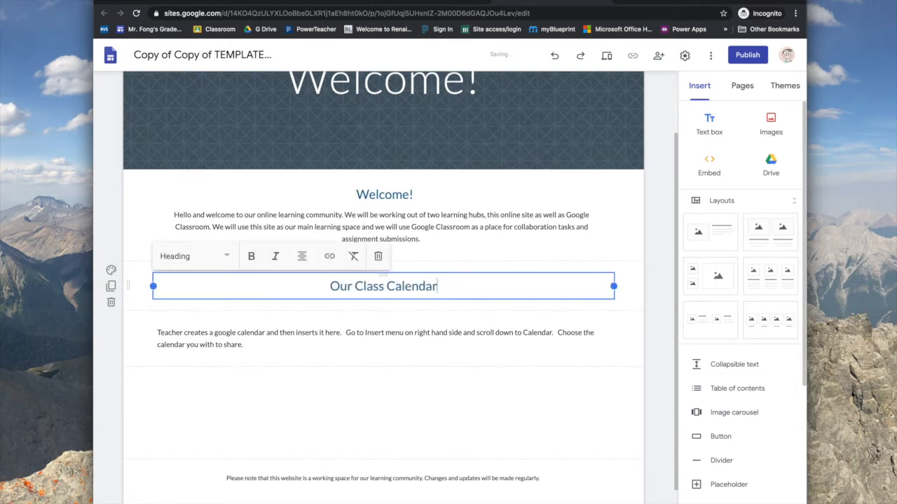
Replace the paragraph with a note inviting students to contact the teacher, narrowed to the right half
{"action": "triple_click", "coordinate": [370, 344]}
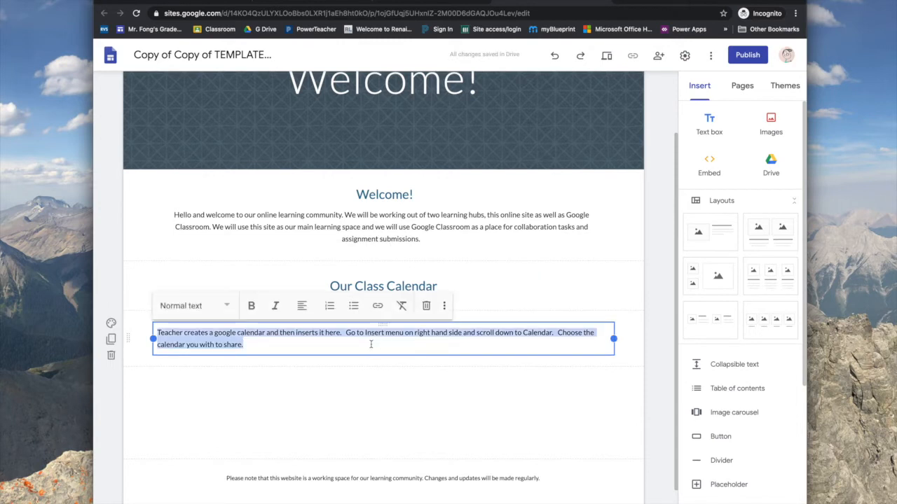
{"action": "type", "text": "Here is our class calendar. Please click eac"}
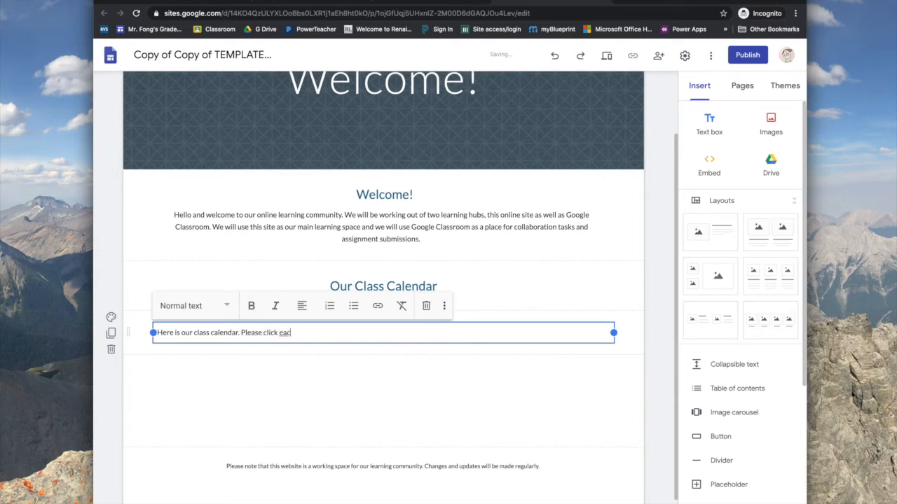
{"action": "type", "text": "information. If you are confused by anything on the c"}
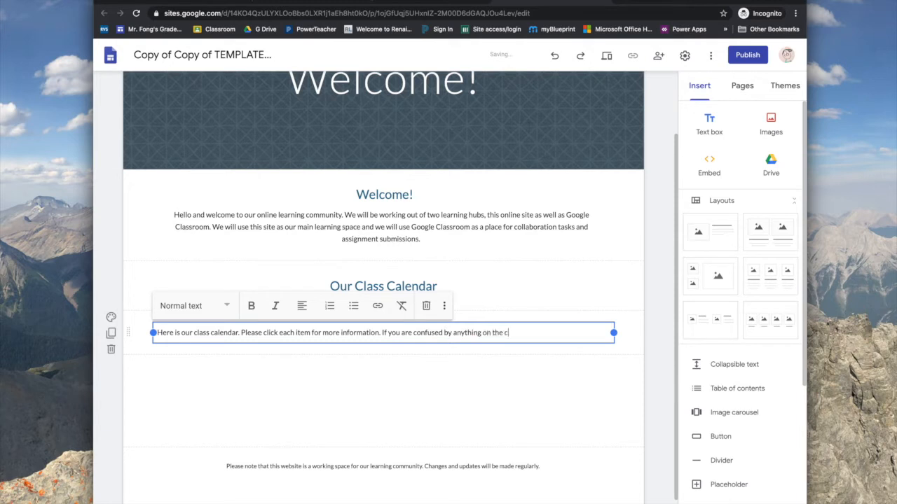
{"action": "type", "text": "dar."}
{"action": "type", "text": "ntact Mr. Fo"}
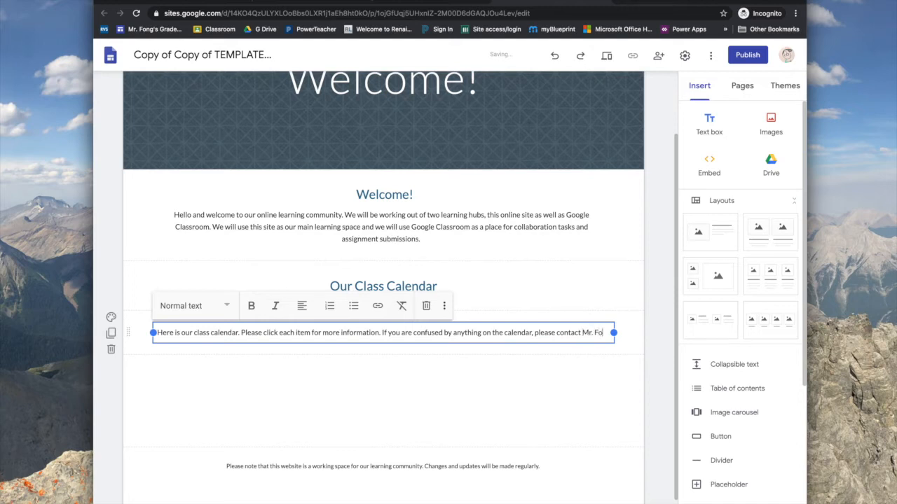
{"action": "type", "text": "ng at your convenience."}
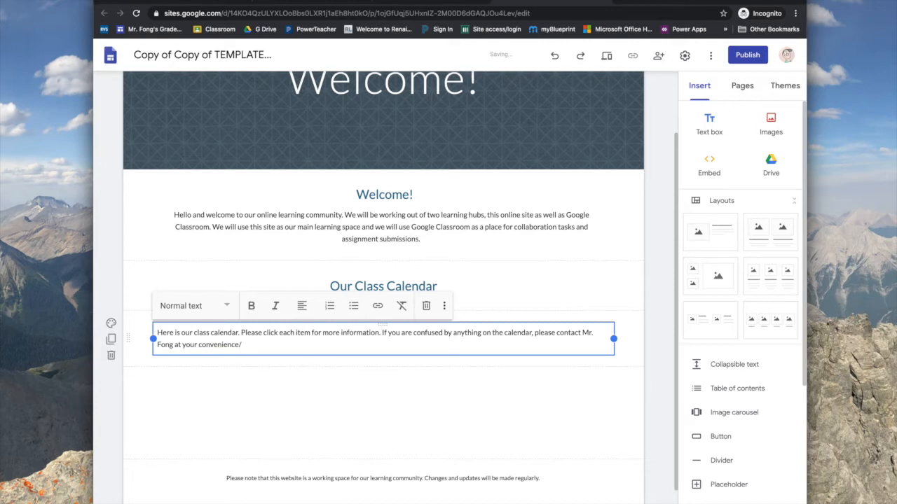
{"action": "left_click_drag", "start_coordinate": [153, 339], "coordinate": [389, 357]}
Insert the TESTING (RVS Online) calendar embed and place it left of the class note
{"action": "left_click", "coordinate": [315, 359]}
{"action": "left_click", "coordinate": [470, 354]}
{"action": "left_click", "coordinate": [298, 358]}
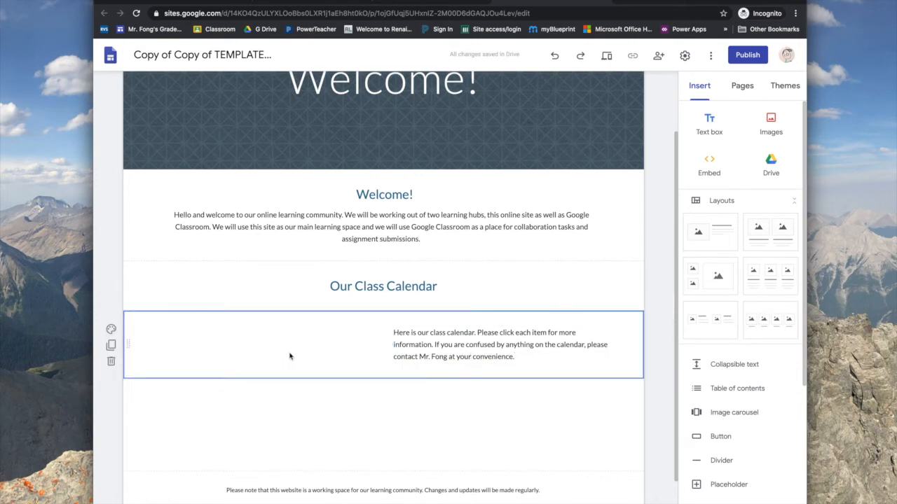
{"action": "scroll", "coordinate": [652, 379], "scroll_direction": "down", "scroll_amount": 1}
{"action": "scroll", "coordinate": [715, 390], "scroll_direction": "down", "scroll_amount": 5}
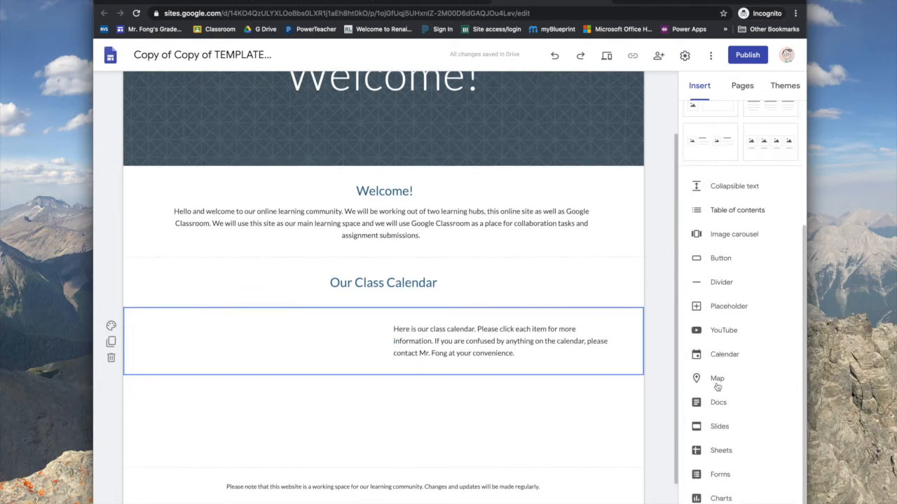
{"action": "left_click", "coordinate": [717, 355]}
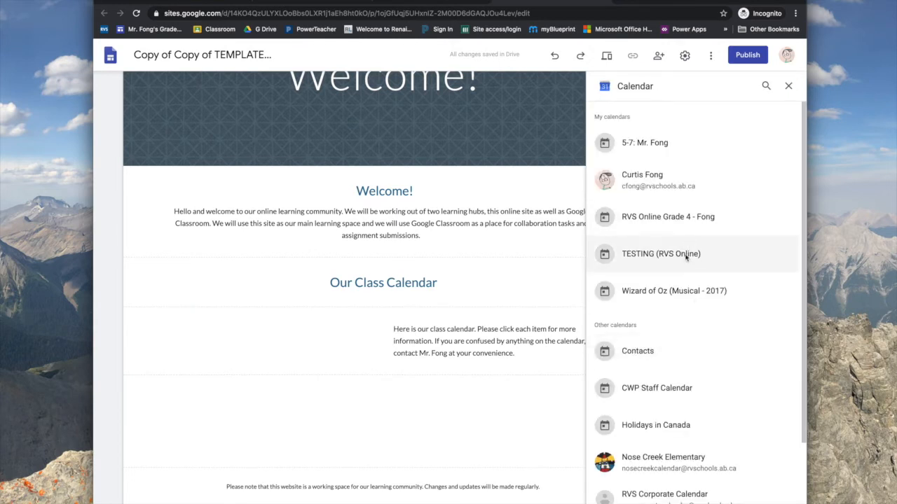
{"action": "left_click", "coordinate": [663, 256]}
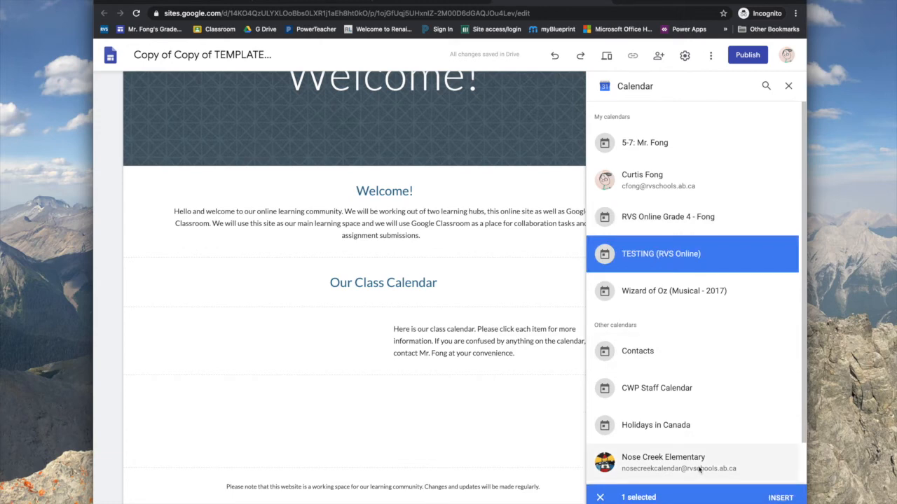
{"action": "left_click", "coordinate": [777, 500]}
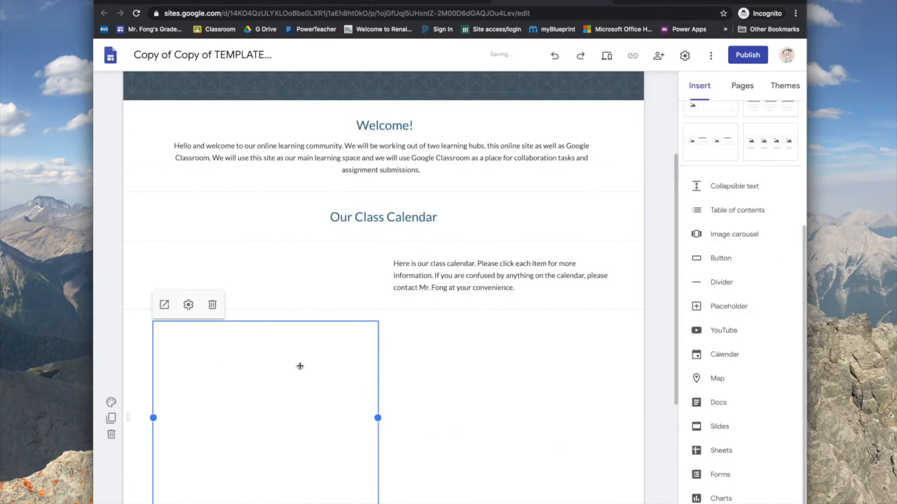
{"action": "left_click_drag", "start_coordinate": [296, 423], "coordinate": [296, 266]}
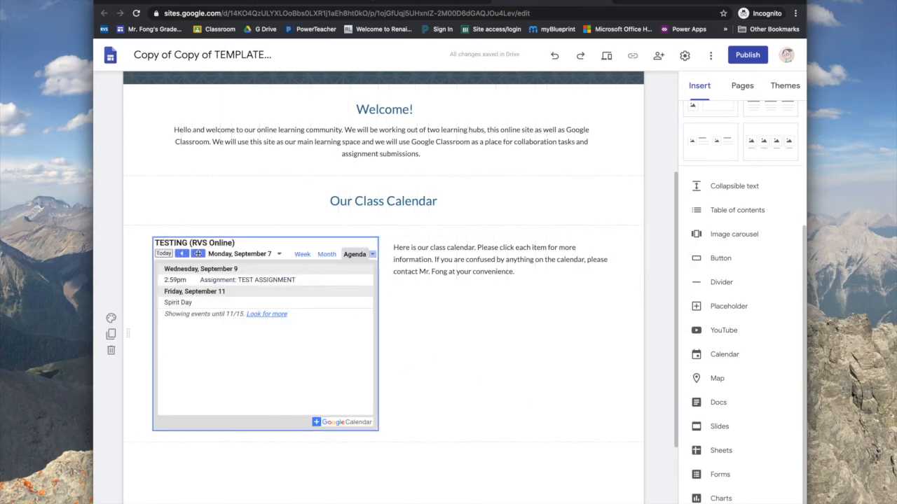
Select the class calendar embed and turn on Use Viewer's Timezone in its settings
{"action": "left_click", "coordinate": [302, 400]}
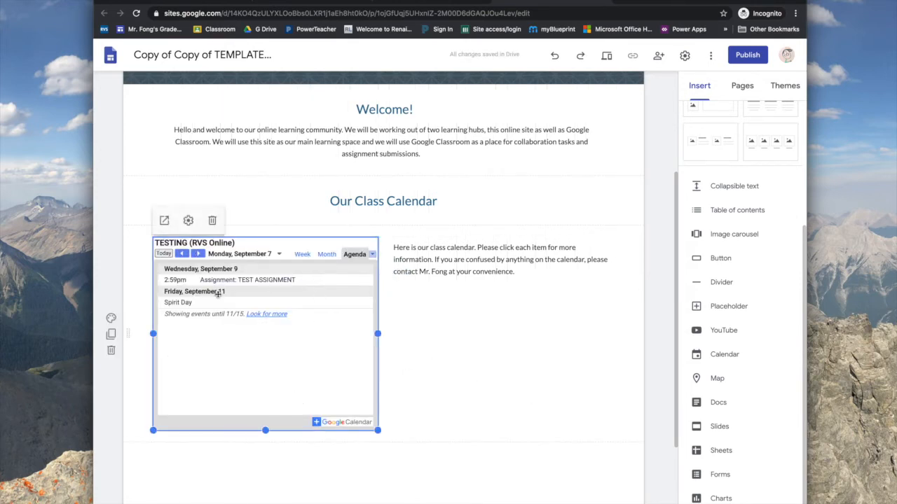
{"action": "left_click", "coordinate": [424, 407]}
{"action": "left_click", "coordinate": [301, 369]}
{"action": "left_click", "coordinate": [189, 222]}
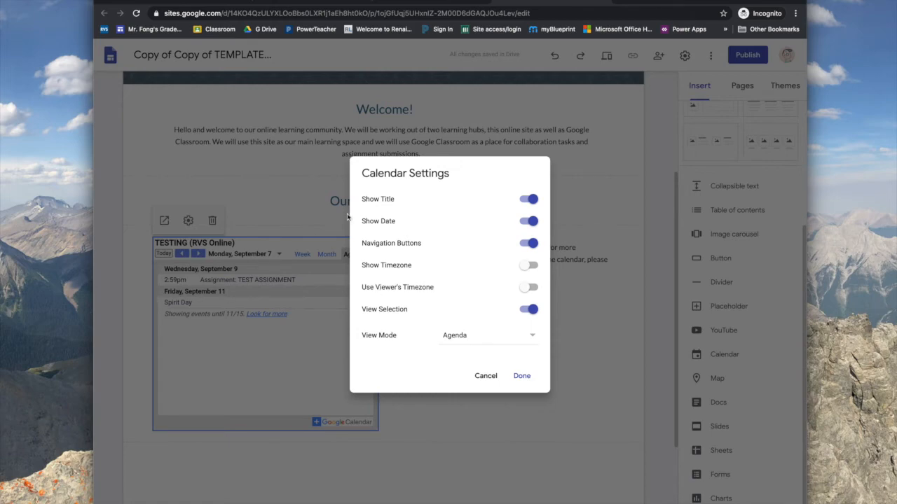
{"action": "left_click", "coordinate": [485, 376]}
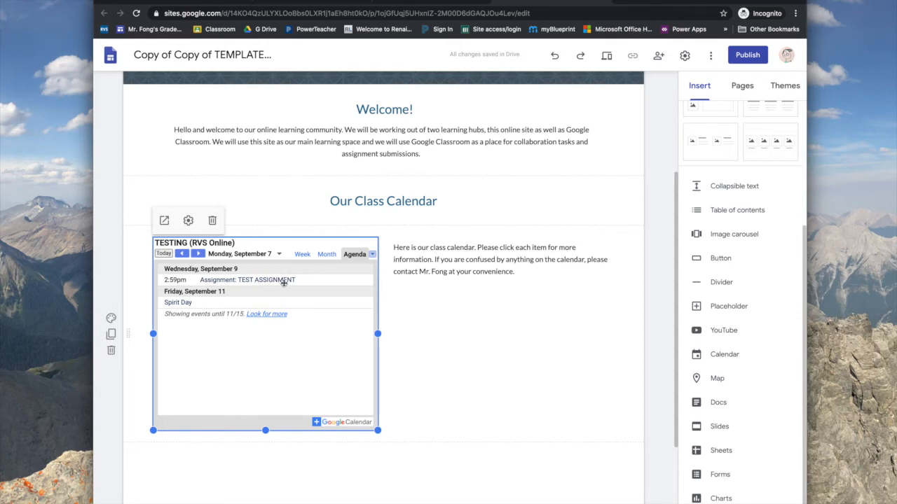
{"action": "left_click", "coordinate": [188, 220]}
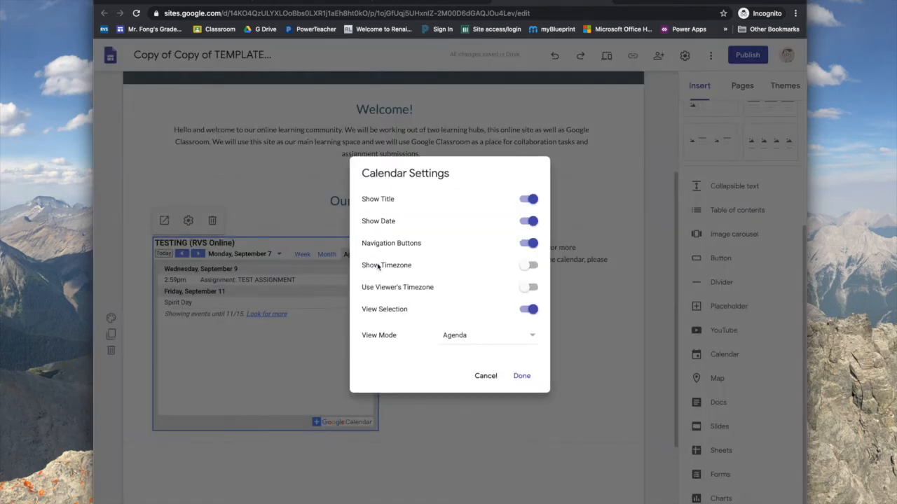
{"action": "left_click", "coordinate": [530, 288]}
Set the embed's View Mode to Week and apply, showing the Sep 6–12, 2020 week
{"action": "left_click", "coordinate": [487, 340]}
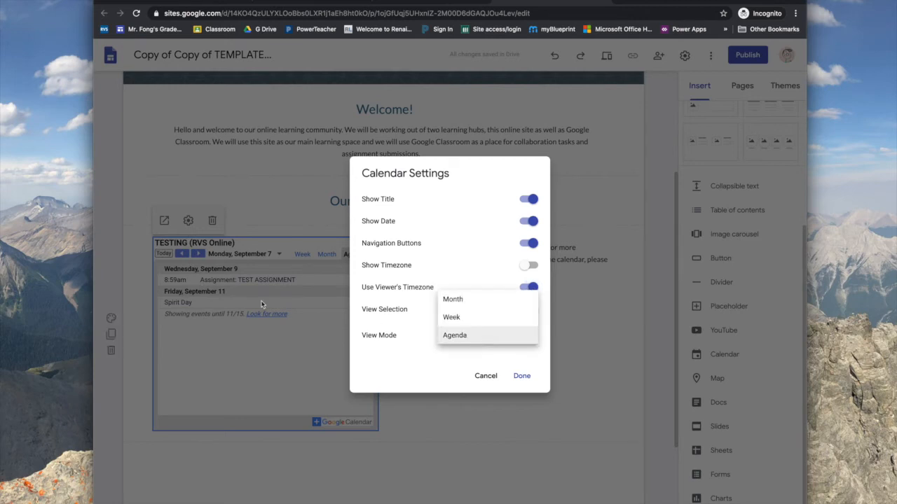
{"action": "left_click", "coordinate": [460, 318]}
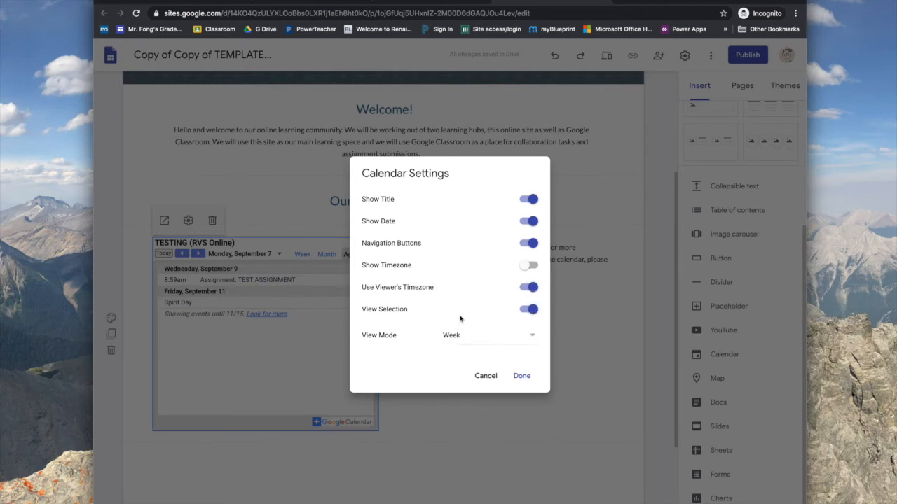
{"action": "left_click", "coordinate": [505, 339]}
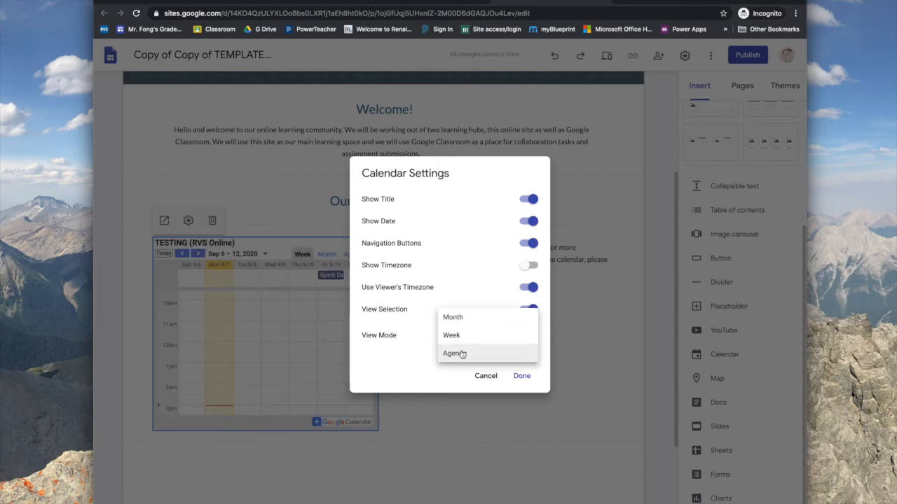
{"action": "left_click", "coordinate": [473, 320]}
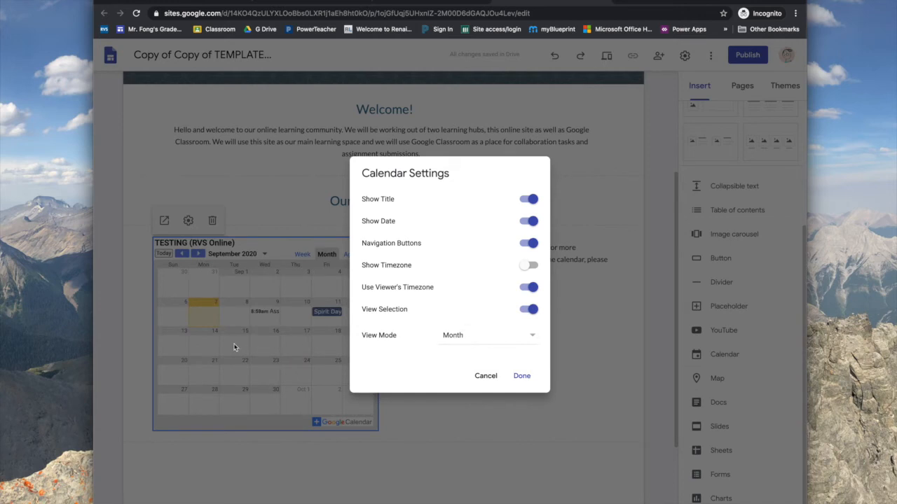
{"action": "left_click", "coordinate": [473, 333]}
{"action": "left_click", "coordinate": [454, 353]}
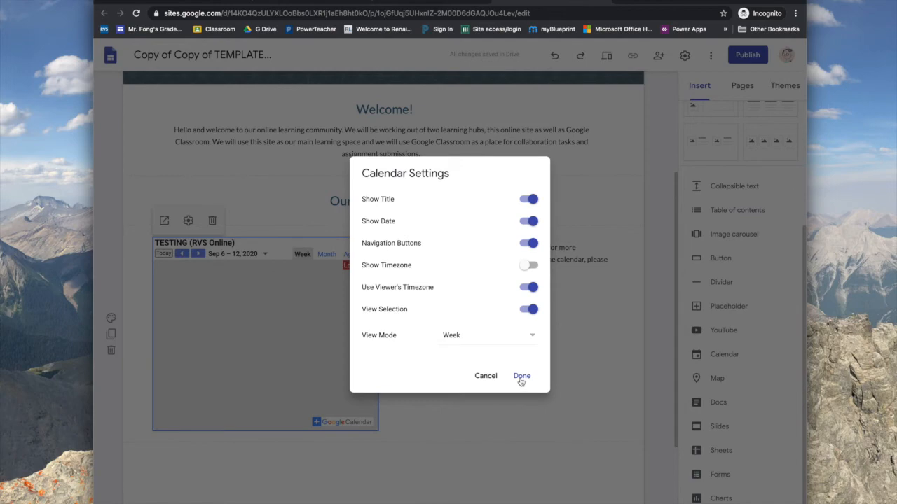
{"action": "left_click", "coordinate": [521, 376]}
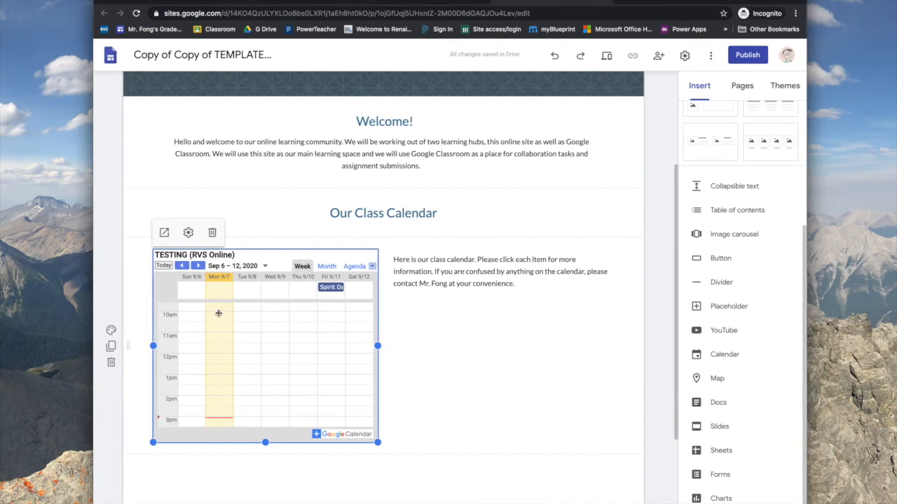
{"action": "scroll", "coordinate": [343, 395], "scroll_direction": "down", "scroll_amount": 1}
{"action": "scroll", "coordinate": [343, 395], "scroll_direction": "up", "scroll_amount": 1}
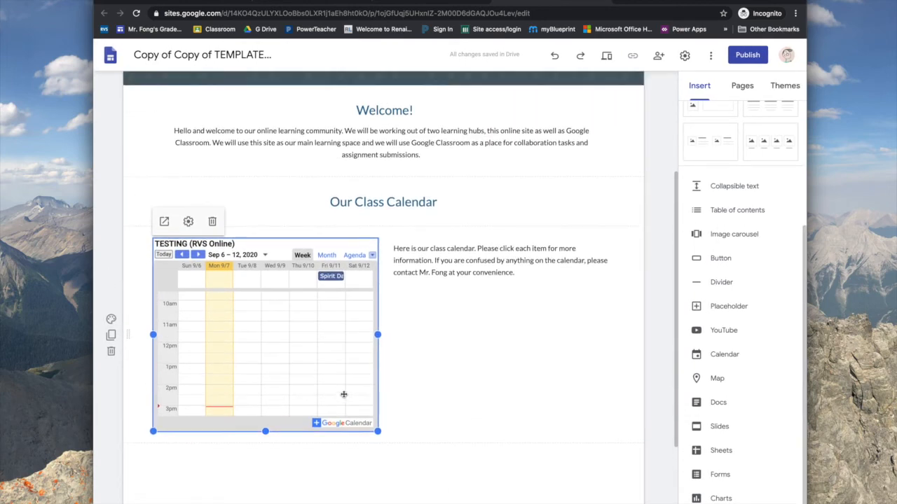
{"action": "scroll", "coordinate": [273, 350], "scroll_direction": "down", "scroll_amount": 1}
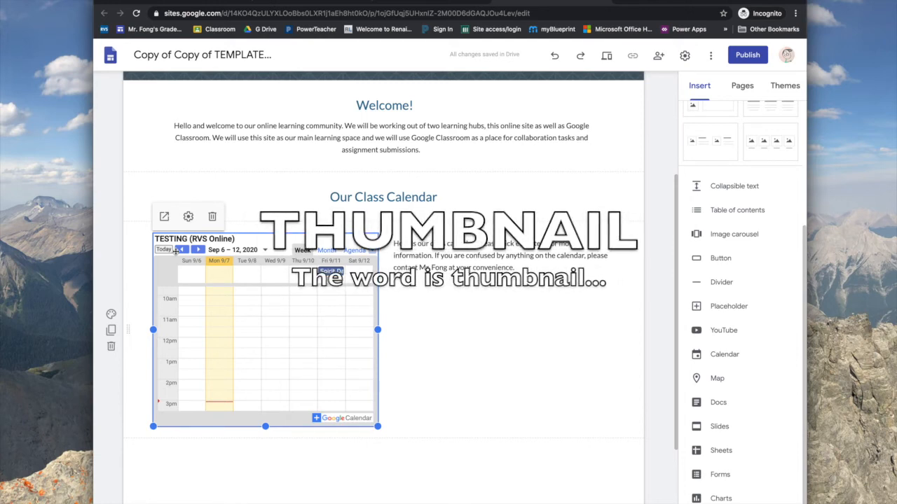
{"action": "scroll", "coordinate": [355, 169], "scroll_direction": "up", "scroll_amount": 3}
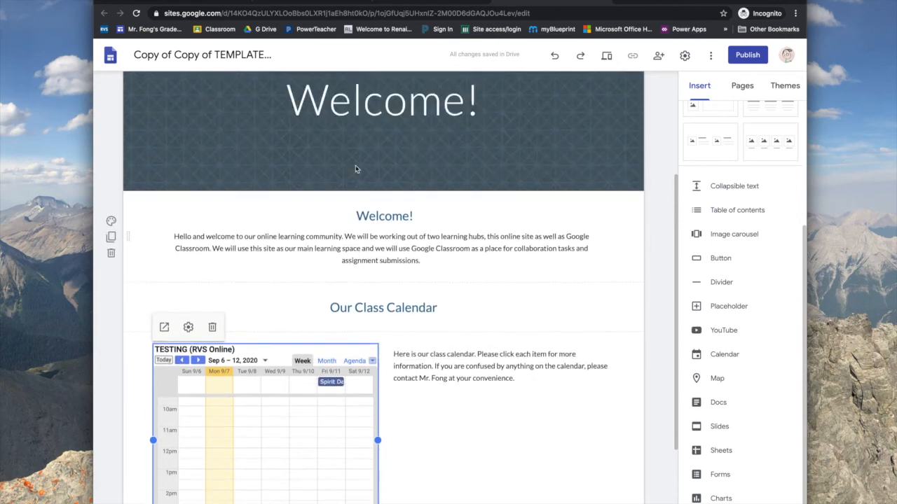
Preview the homepage and page the embedded calendar forward, then back to Sep 6–12
{"action": "left_click", "coordinate": [608, 58]}
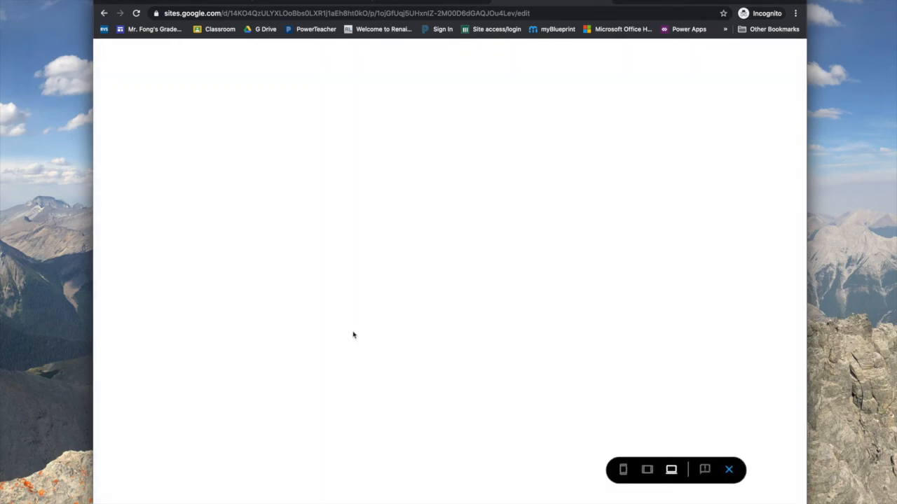
{"action": "scroll", "coordinate": [354, 335], "scroll_direction": "down", "scroll_amount": 2}
{"action": "left_click", "coordinate": [203, 294]}
{"action": "left_click", "coordinate": [186, 293]}
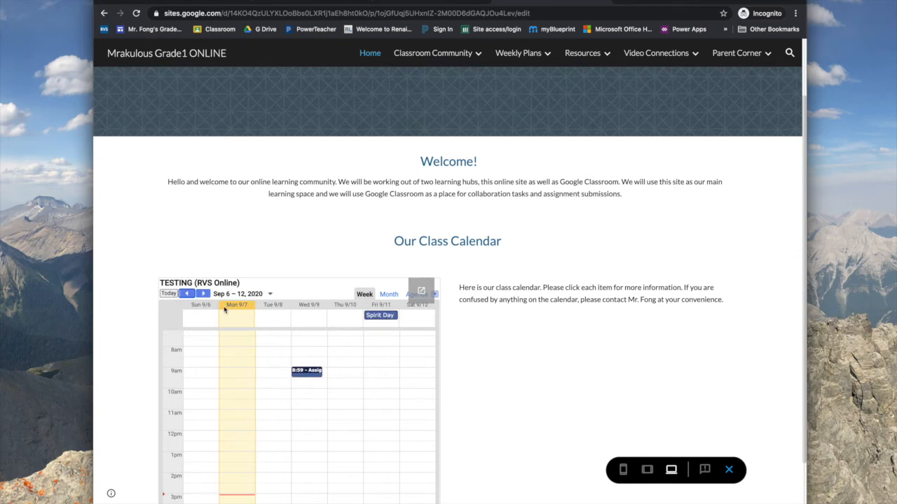
{"action": "scroll", "coordinate": [348, 462], "scroll_direction": "up", "scroll_amount": 1}
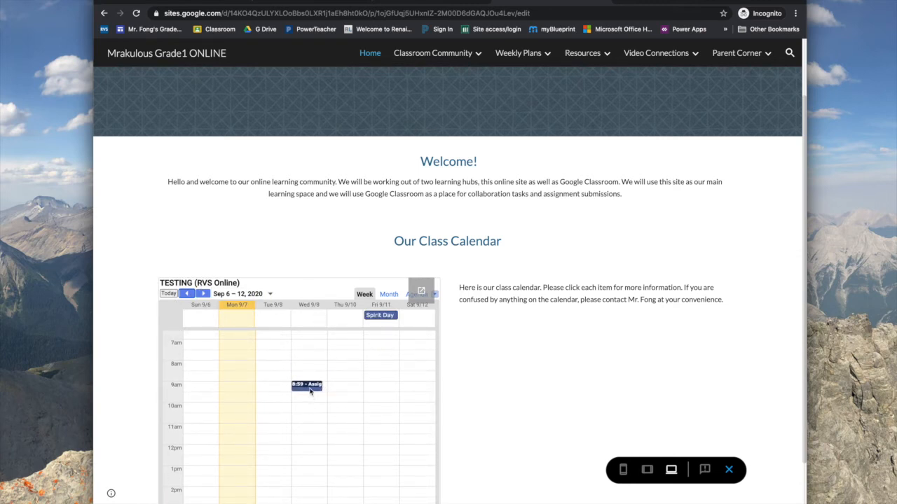
{"action": "scroll", "coordinate": [381, 342], "scroll_direction": "up", "scroll_amount": 3}
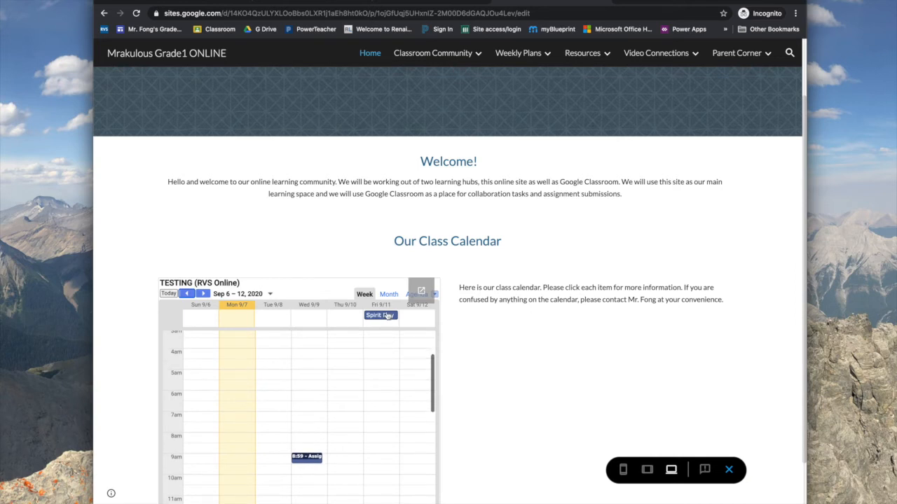
Check the Spirit Day and TEST ASSIGNMENT event details, closing each bubble
{"action": "left_click", "coordinate": [388, 316]}
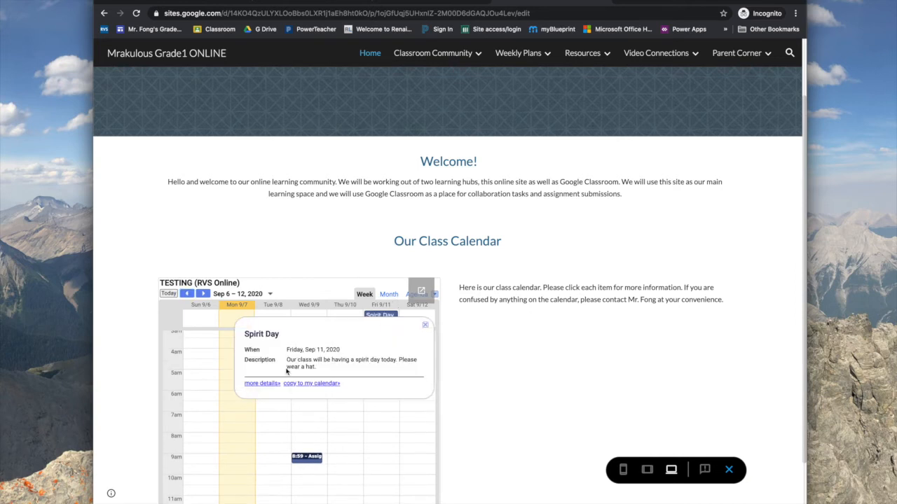
{"action": "left_click", "coordinate": [425, 327]}
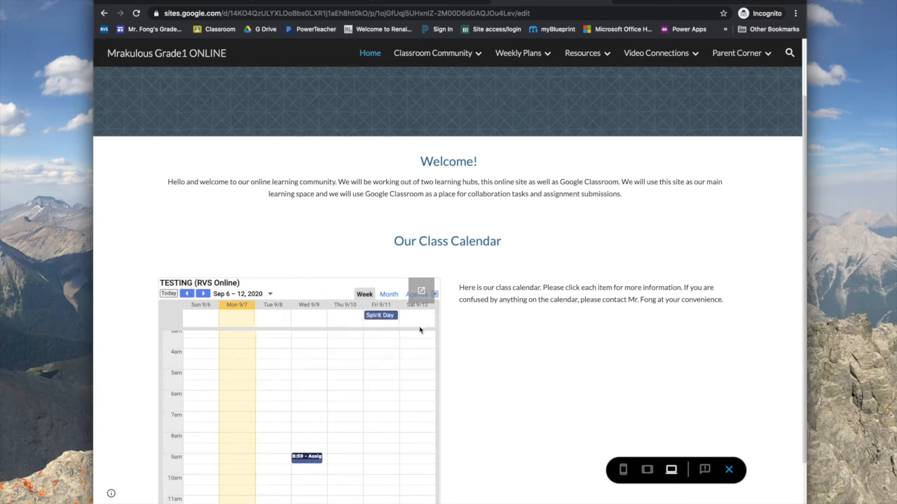
{"action": "left_click", "coordinate": [295, 459]}
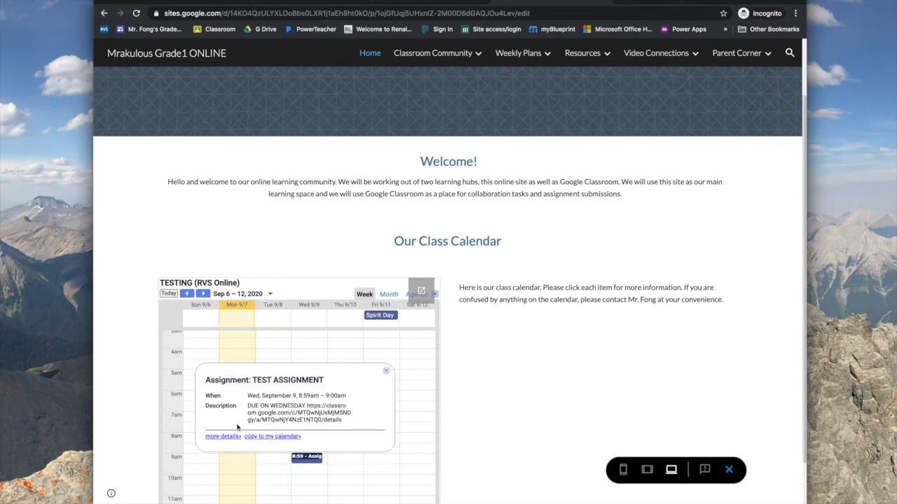
{"action": "left_click", "coordinate": [386, 372]}
{"action": "scroll", "coordinate": [524, 339], "scroll_direction": "down", "scroll_amount": 2}
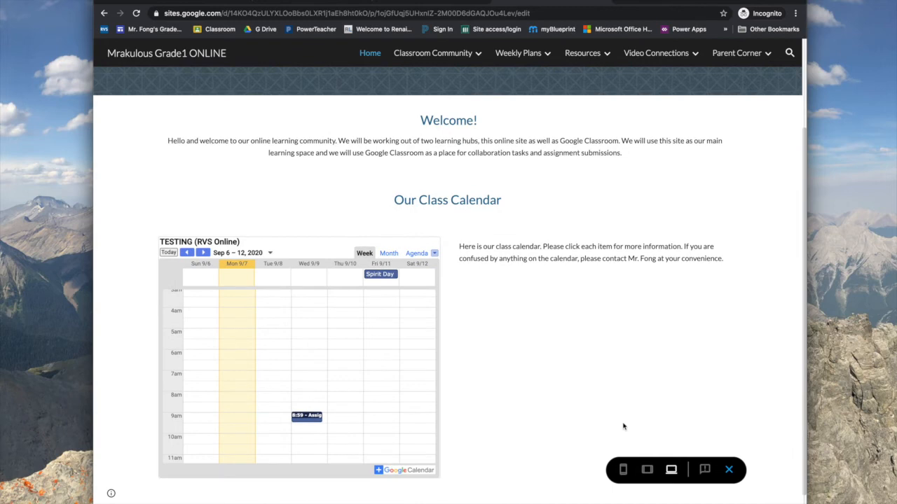
Leave the preview and add a placeholder section below the calendar, leaving it empty
{"action": "left_click", "coordinate": [729, 470]}
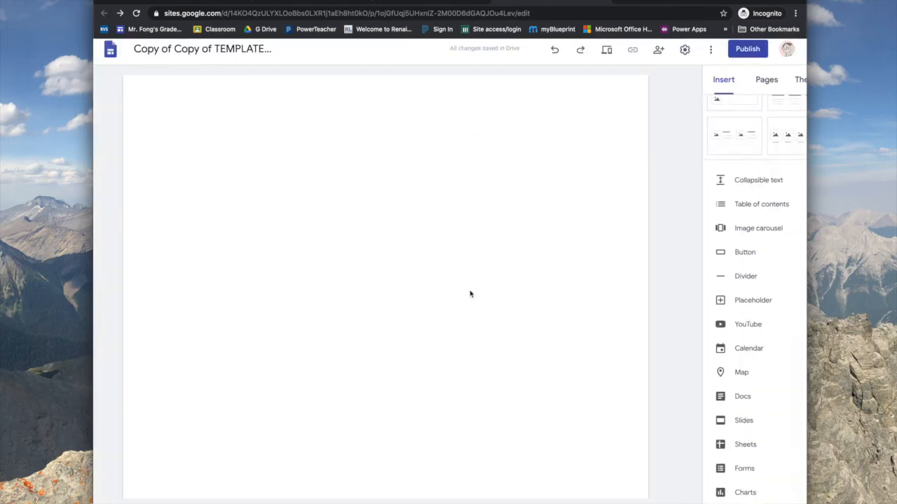
{"action": "scroll", "coordinate": [440, 356], "scroll_direction": "down", "scroll_amount": 5}
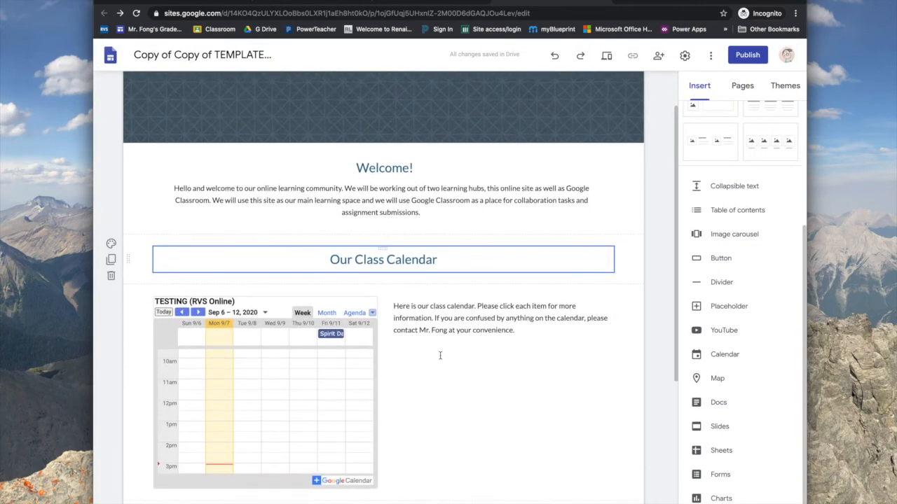
{"action": "left_click", "coordinate": [727, 308]}
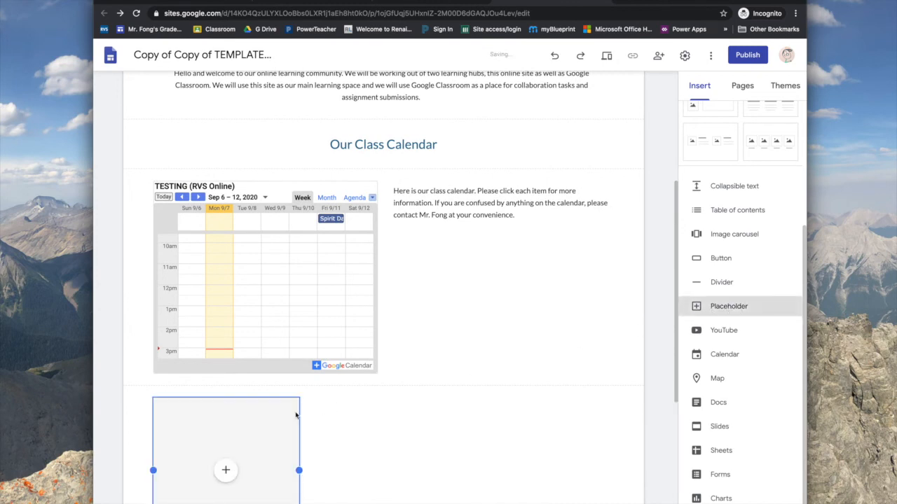
{"action": "left_click", "coordinate": [226, 253]}
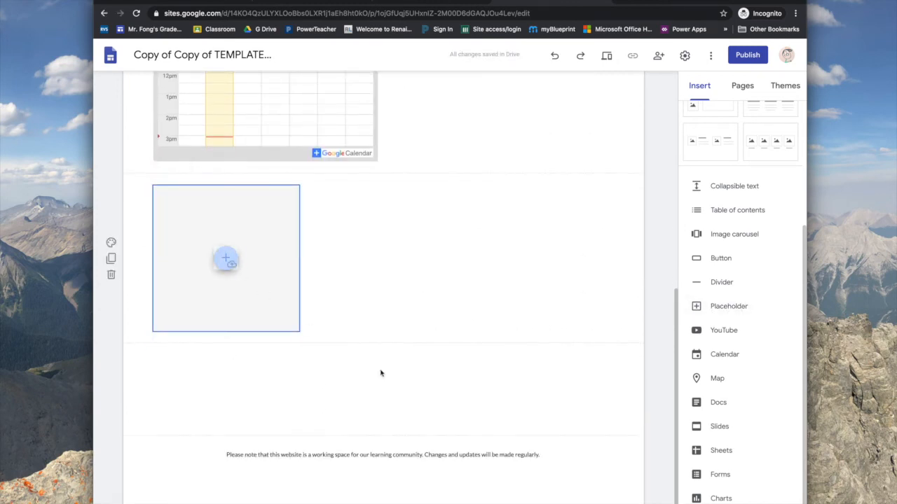
{"action": "left_click", "coordinate": [242, 382]}
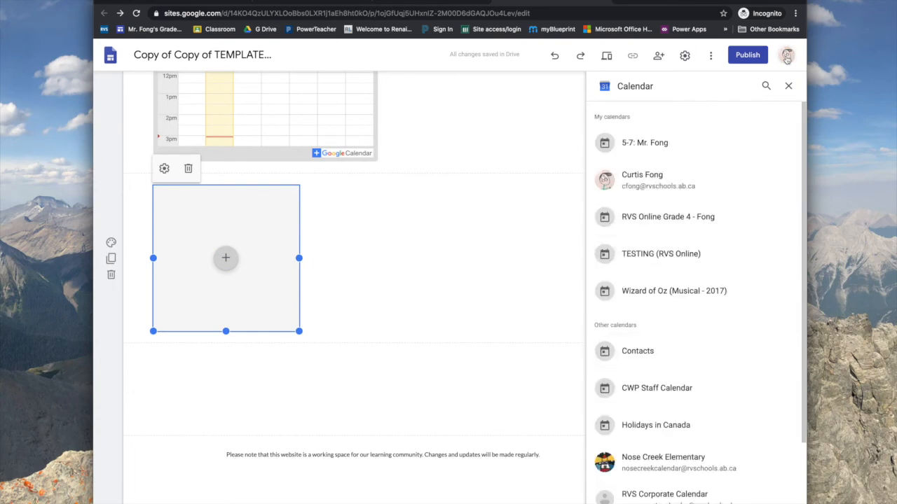
{"action": "left_click", "coordinate": [788, 85]}
{"action": "scroll", "coordinate": [387, 168], "scroll_direction": "up", "scroll_amount": 6}
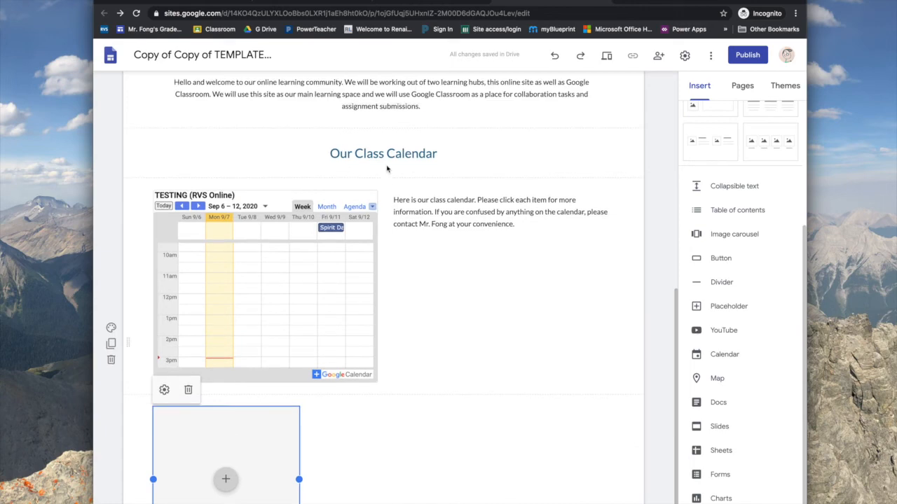
{"action": "scroll", "coordinate": [386, 166], "scroll_direction": "down", "scroll_amount": 3}
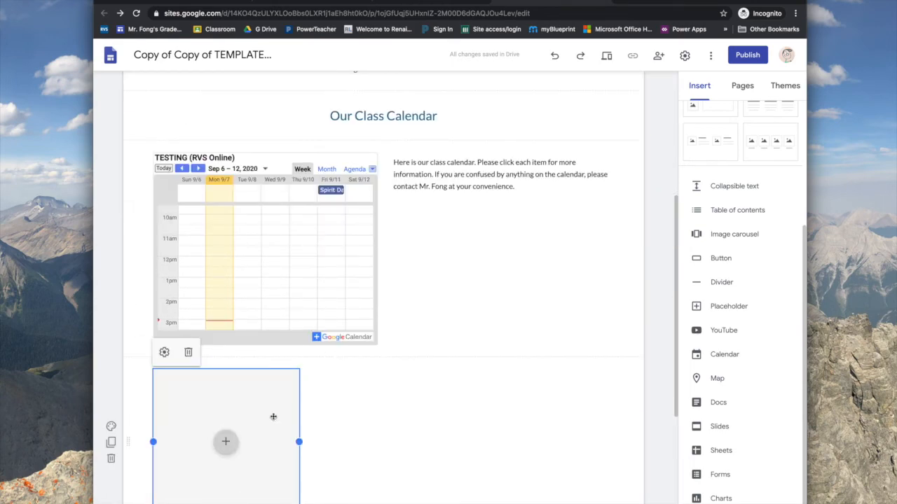
Delete the empty placeholder section and go to the Google Calendar settings tab
{"action": "left_click", "coordinate": [187, 352]}
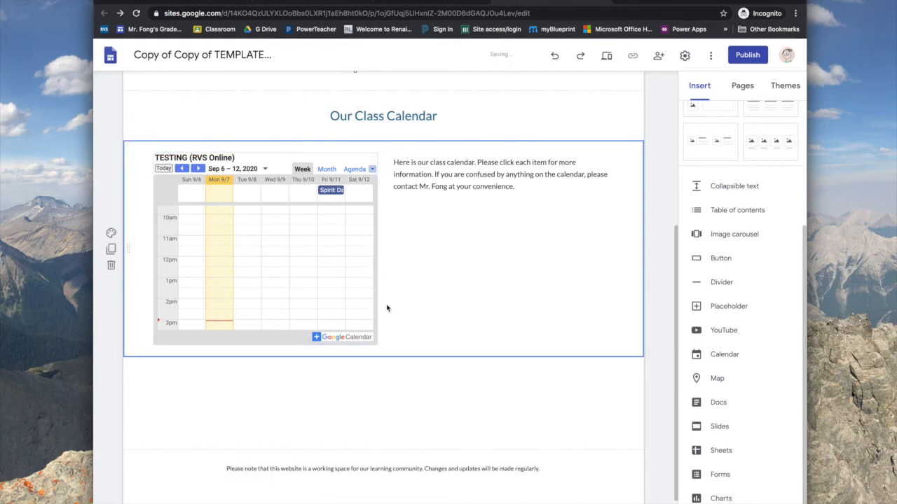
{"action": "scroll", "coordinate": [386, 309], "scroll_direction": "up", "scroll_amount": 2}
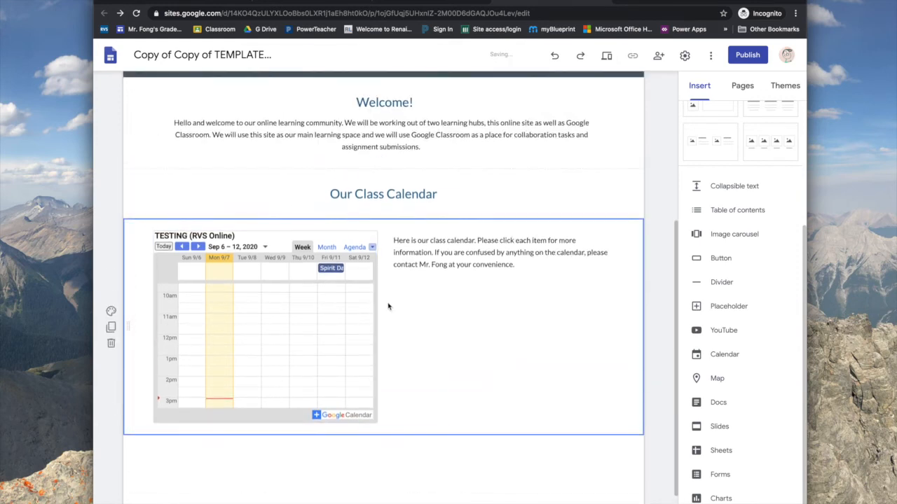
{"action": "left_click", "coordinate": [324, 3]}
Open a new incognito window with Google Drive and launch Google Calendar from the apps grid
{"action": "left_click", "coordinate": [110, 55]}
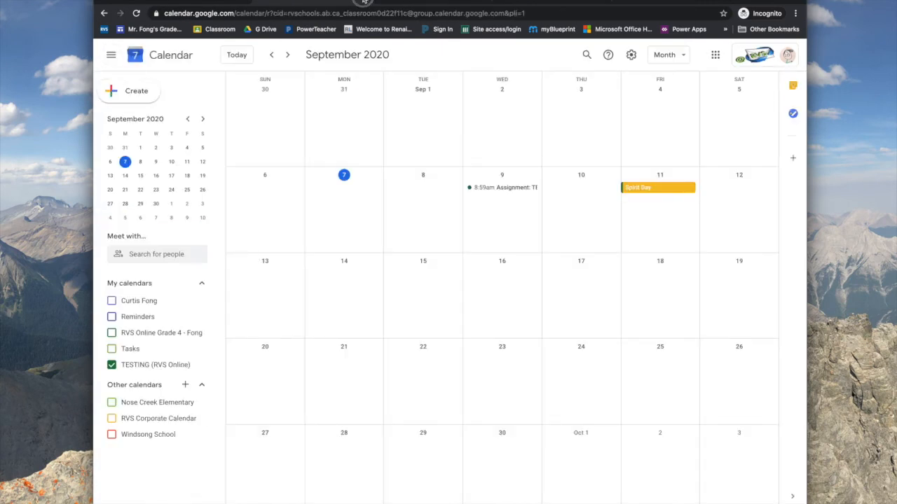
{"action": "left_click", "coordinate": [368, 1]}
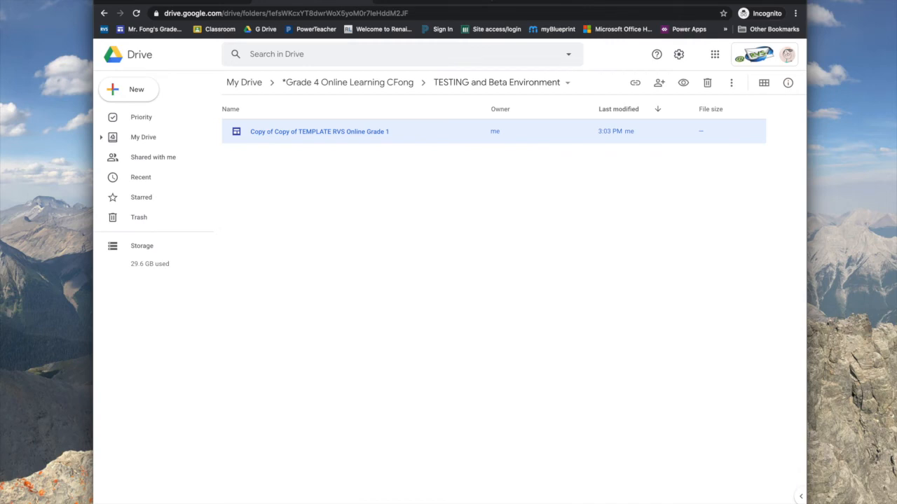
{"action": "key", "text": "super+shift+n"}
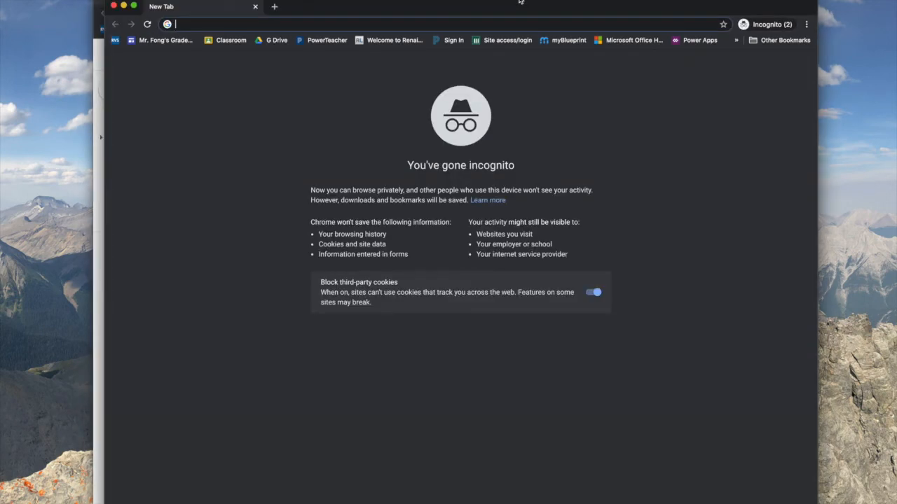
{"action": "left_click", "coordinate": [271, 42]}
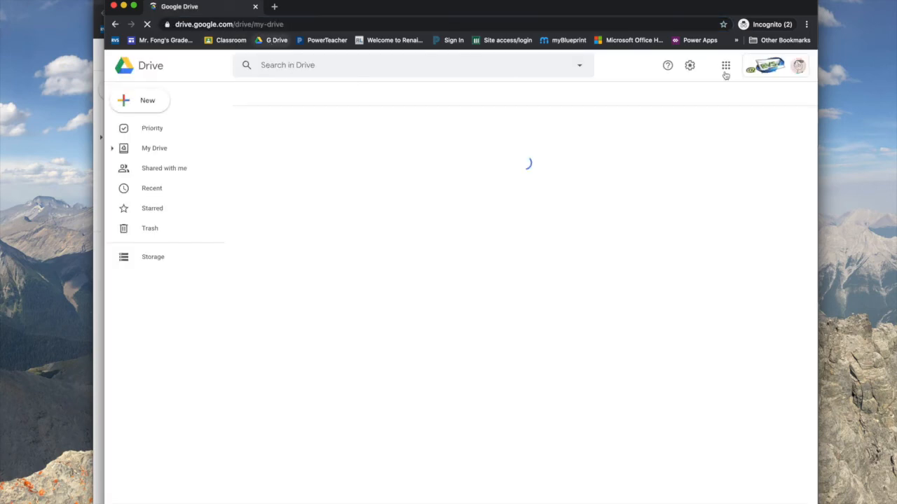
{"action": "left_click", "coordinate": [727, 67]}
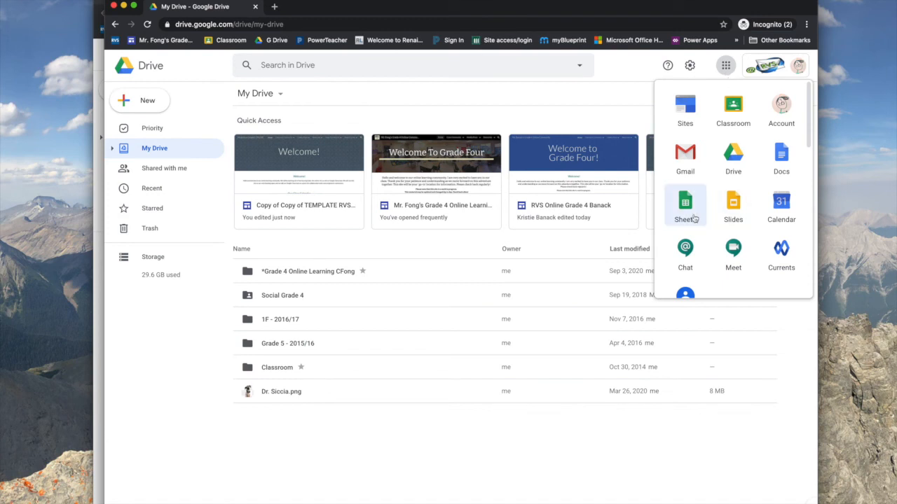
{"action": "left_click", "coordinate": [785, 207]}
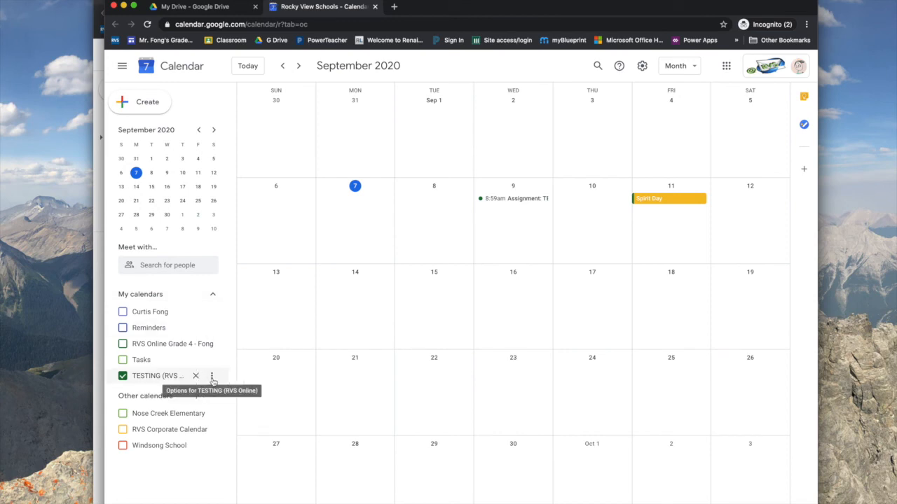
Show only TESTING and save a Peacock-blue all-day event 'New event here' on Sep 10
{"action": "left_click", "coordinate": [211, 378]}
{"action": "left_click", "coordinate": [217, 384]}
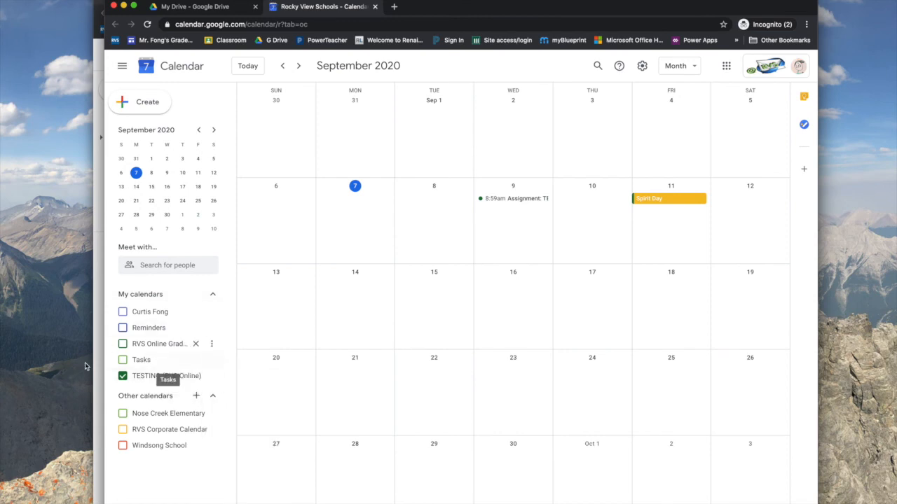
{"action": "double_click", "coordinate": [576, 202]}
{"action": "type", "text": "New event here"}
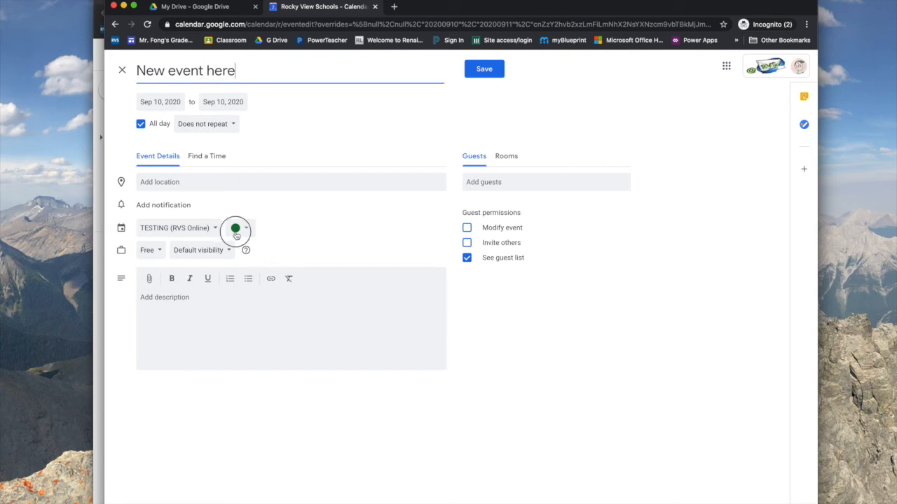
{"action": "left_click", "coordinate": [236, 229]}
{"action": "left_click", "coordinate": [235, 267]}
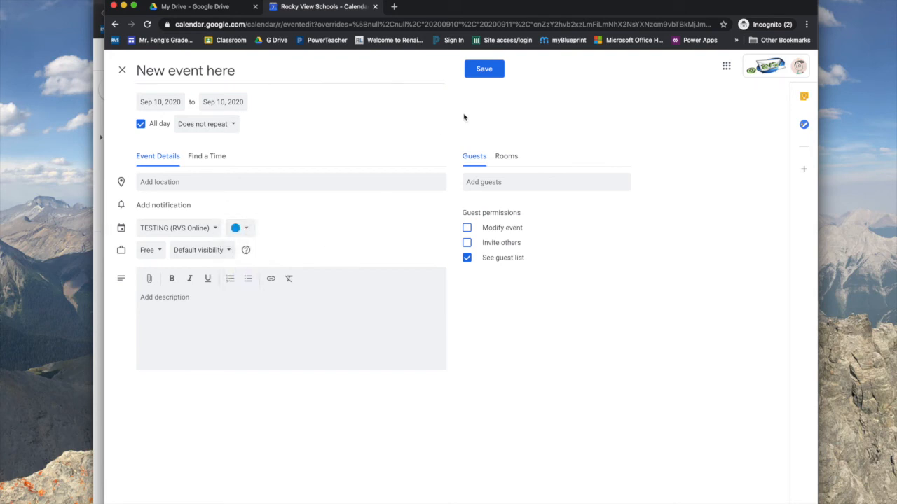
{"action": "left_click", "coordinate": [485, 64]}
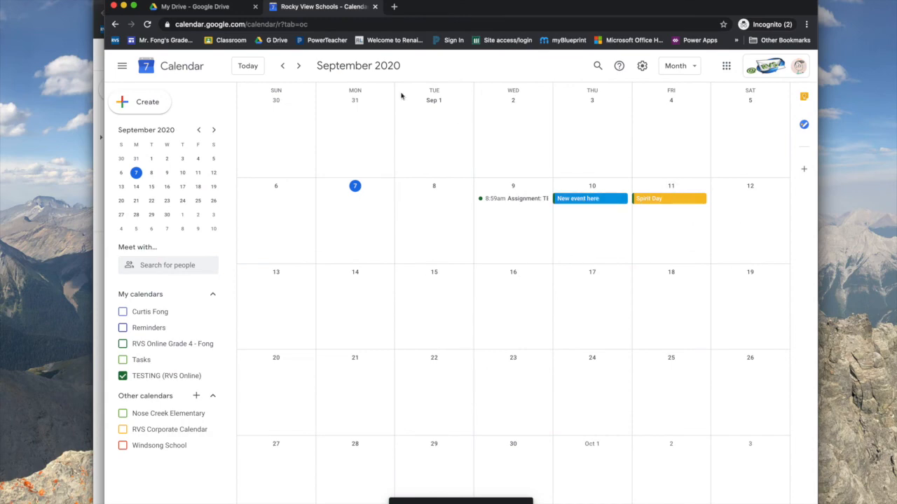
{"action": "left_click_drag", "start_coordinate": [463, 5], "coordinate": [461, 52]}
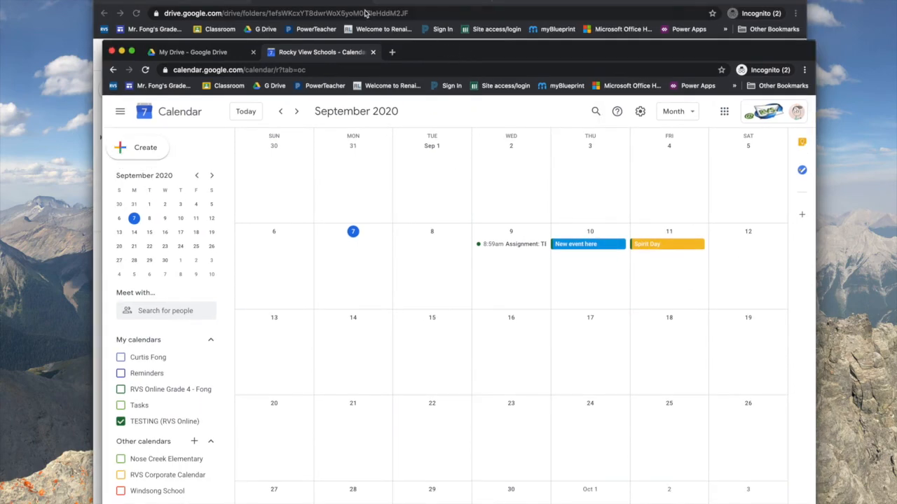
Preview the Sites homepage and verify 'New event here' appears on Thursday 9/10 in the calendar
{"action": "left_click", "coordinate": [403, 2]}
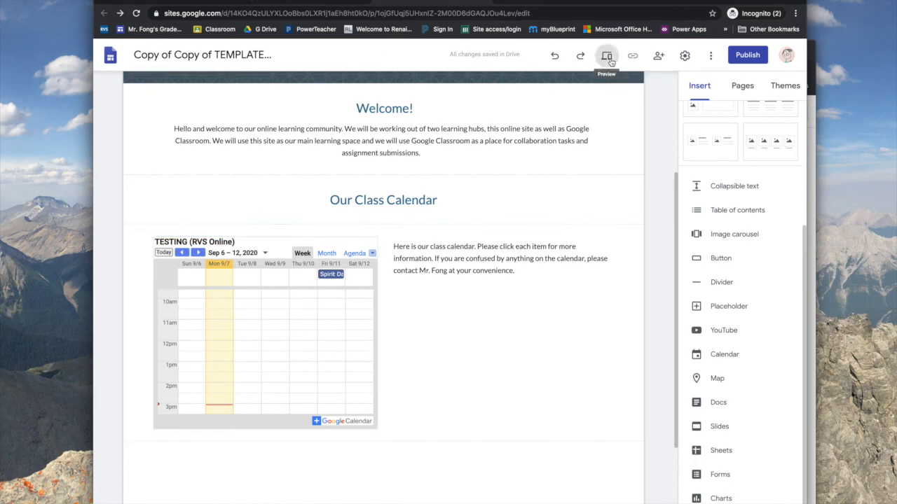
{"action": "left_click", "coordinate": [607, 58]}
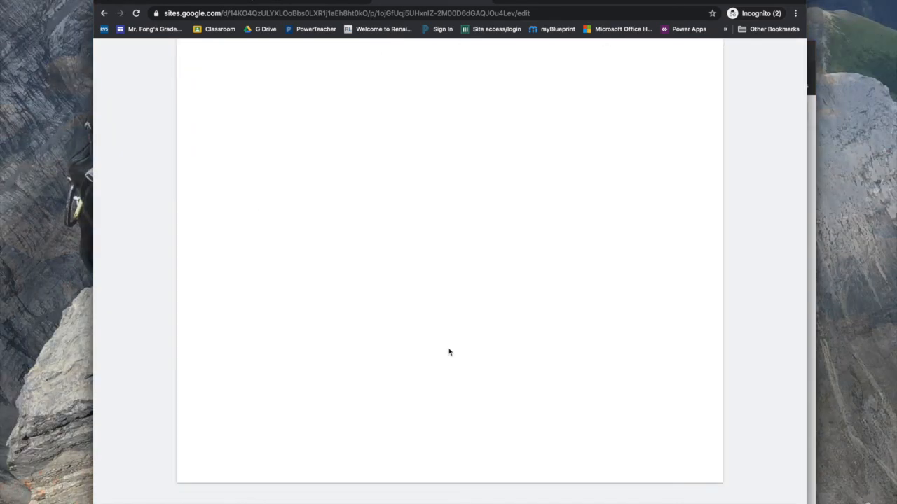
{"action": "scroll", "coordinate": [449, 351], "scroll_direction": "down", "scroll_amount": 1}
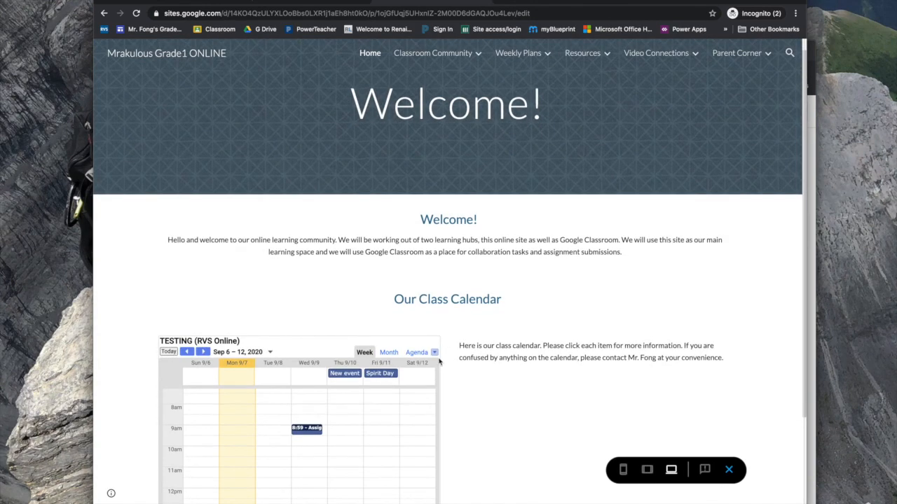
{"action": "left_click", "coordinate": [345, 374]}
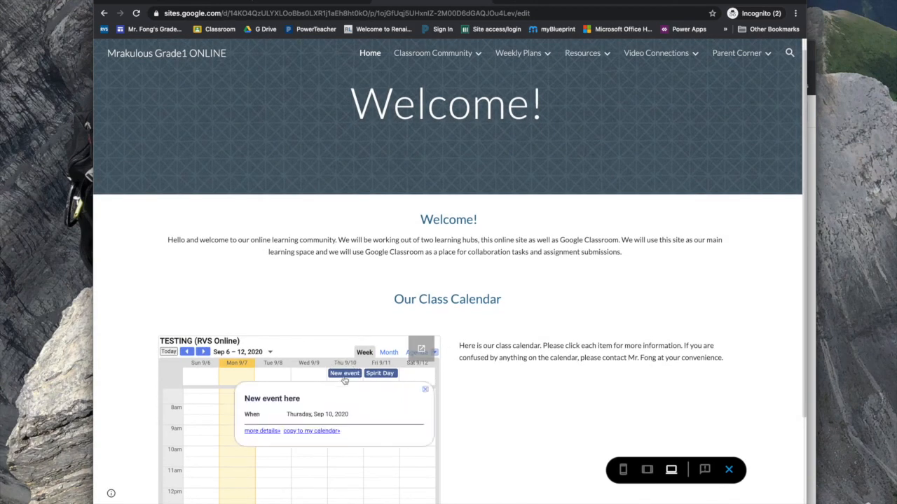
{"action": "left_click", "coordinate": [423, 391]}
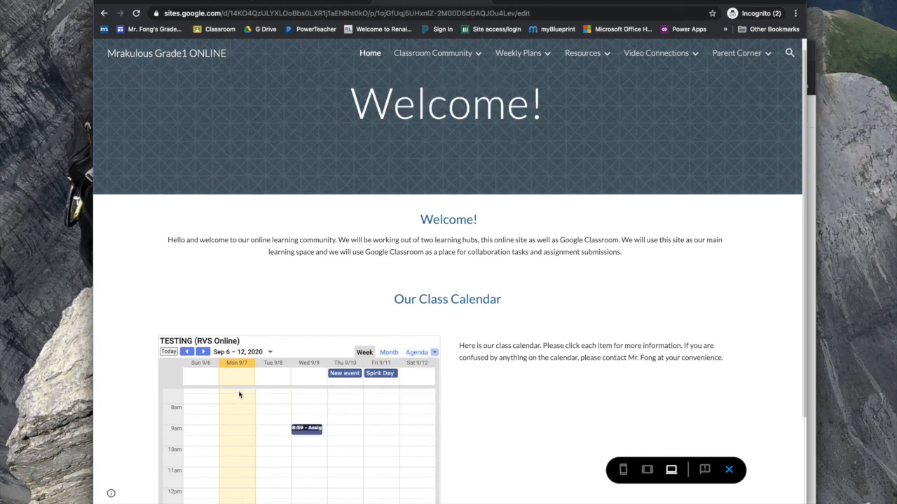
{"action": "scroll", "coordinate": [455, 322], "scroll_direction": "down", "scroll_amount": 3}
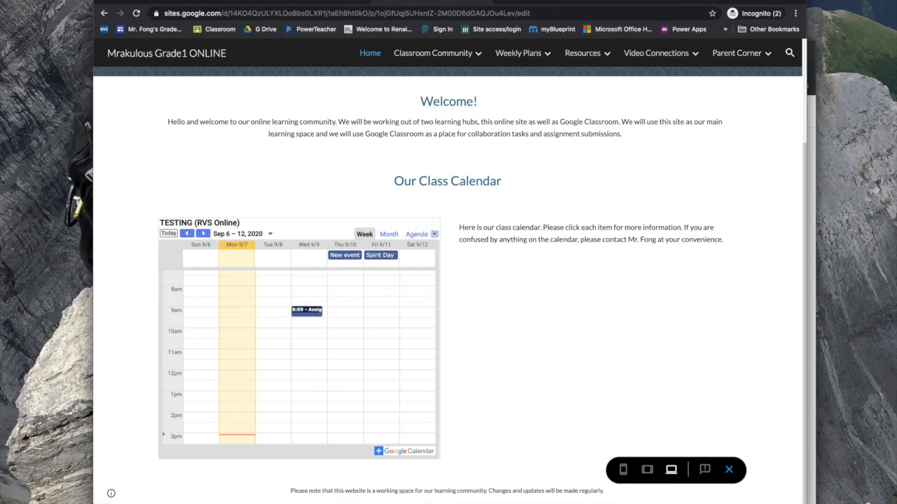
{"action": "key", "text": "super+grave"}
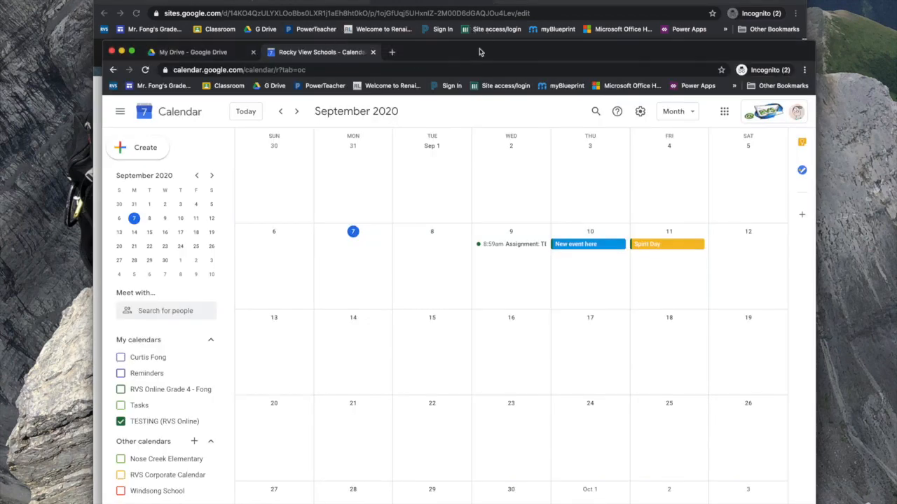
Open Settings and sharing for TESTING (RVS Online) and view its public access permissions
{"action": "left_click_drag", "start_coordinate": [479, 52], "coordinate": [460, 3]}
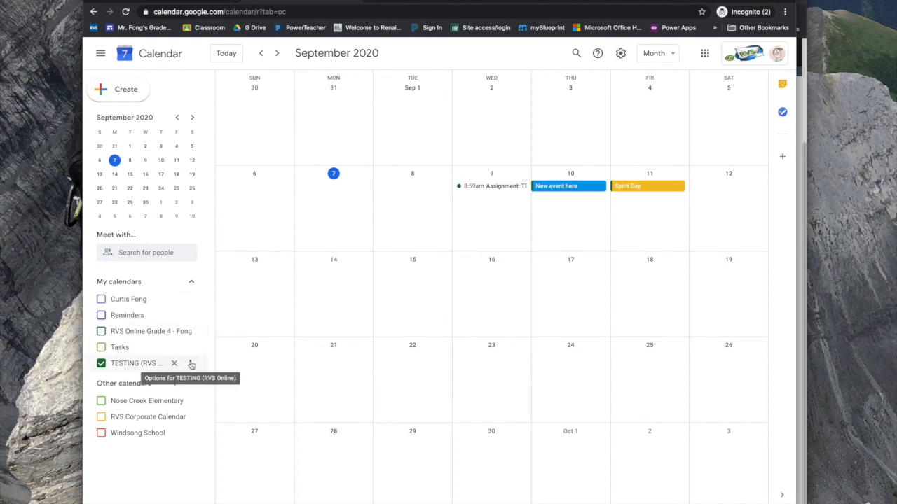
{"action": "left_click", "coordinate": [191, 363]}
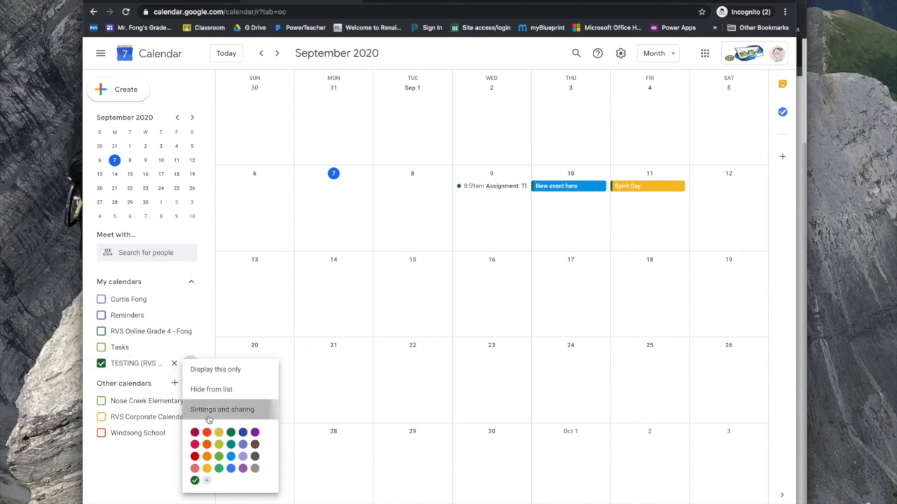
{"action": "left_click", "coordinate": [209, 412]}
{"action": "scroll", "coordinate": [301, 356], "scroll_direction": "down", "scroll_amount": 2}
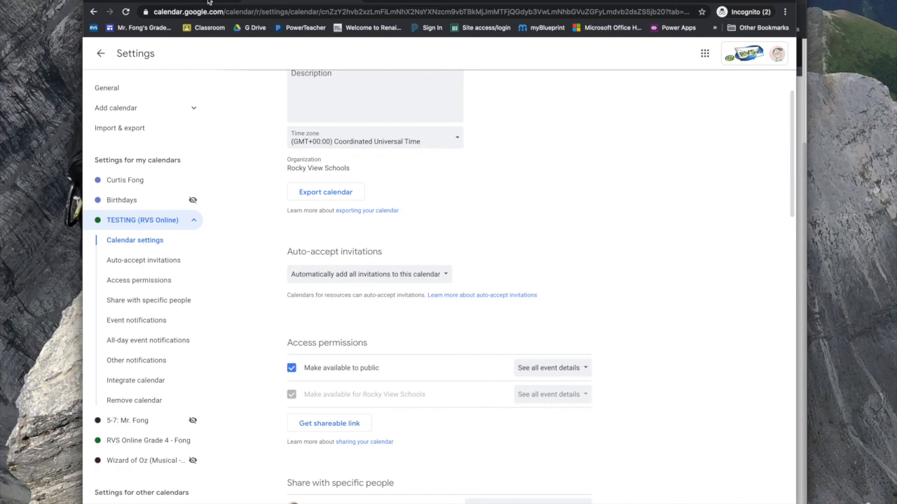
{"action": "left_click", "coordinate": [207, 1]}
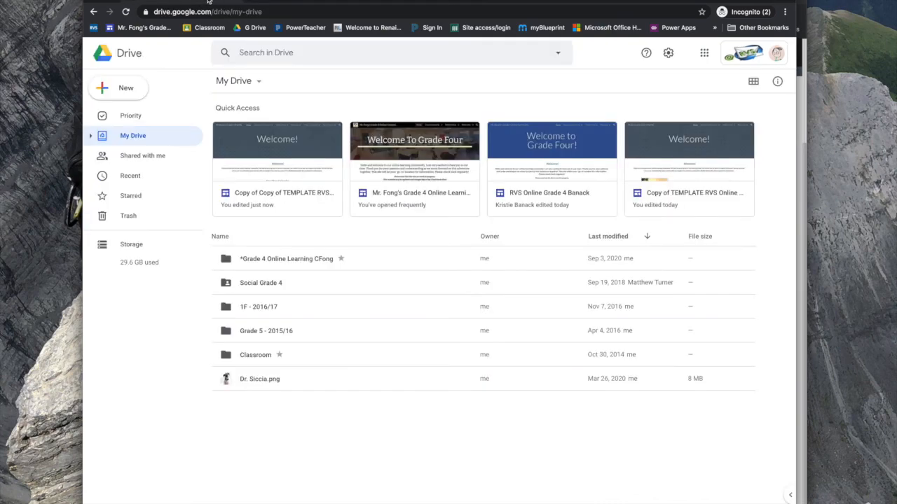
{"action": "left_click", "coordinate": [269, 1]}
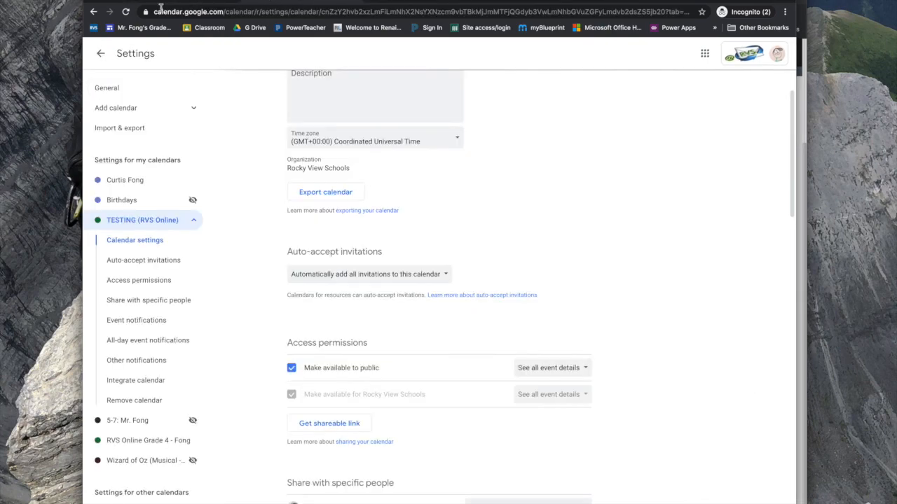
{"action": "mouse_move", "coordinate": [2, 59]}
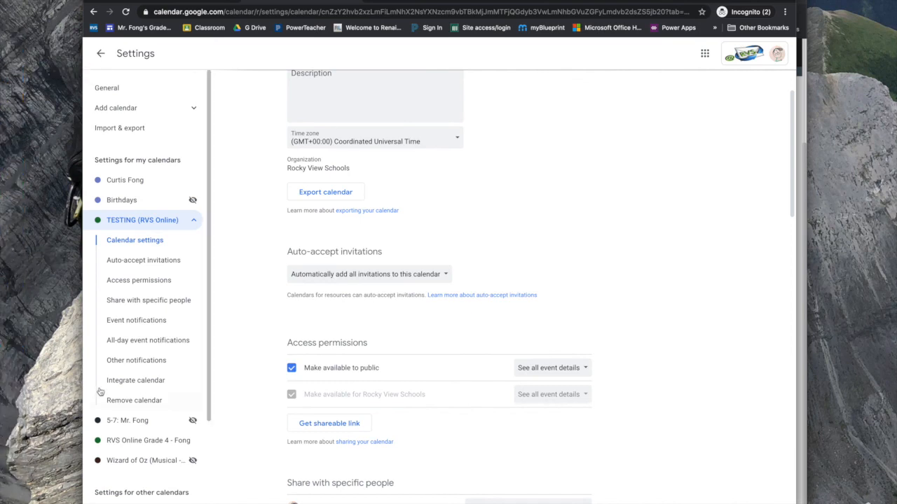